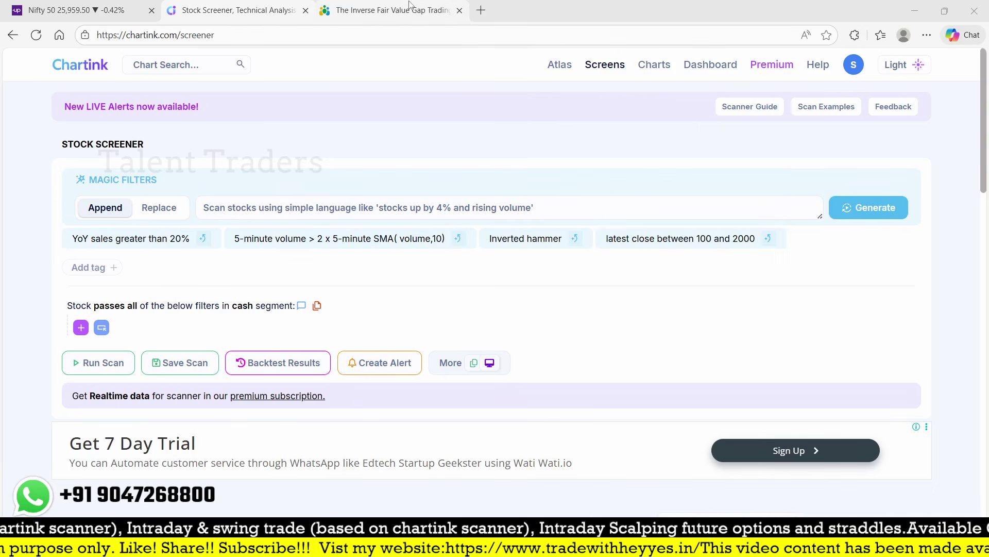
Step: Check the fair value gap diagram in the MQL5 article and set the Chartink screener's segment to futures
key("ctrl+Tab")
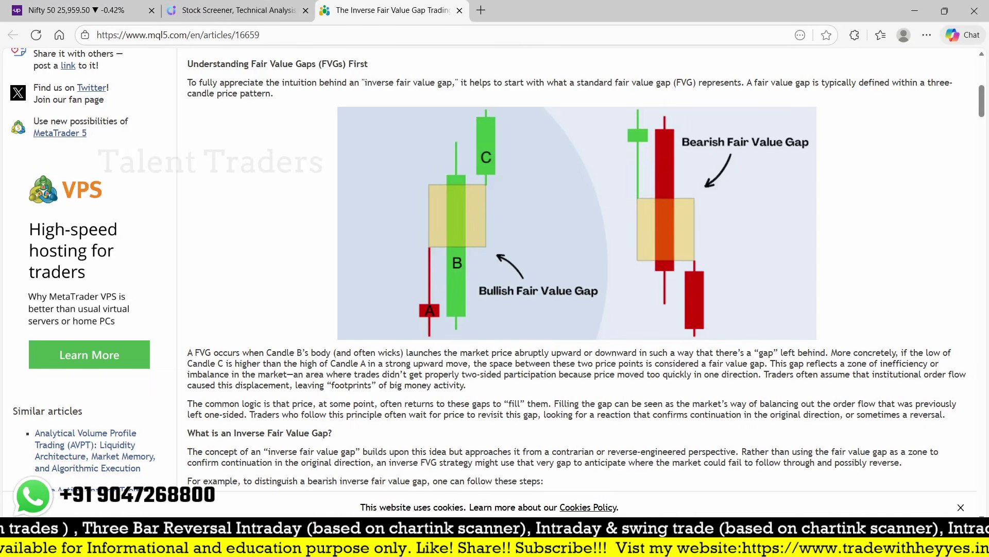
left_click(224, 10)
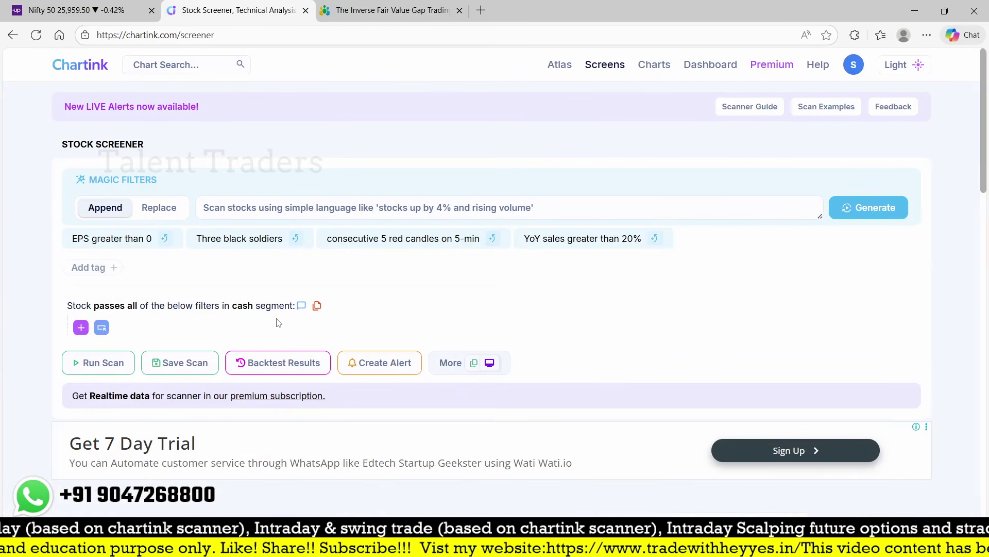
left_click(247, 315)
left_click(266, 190)
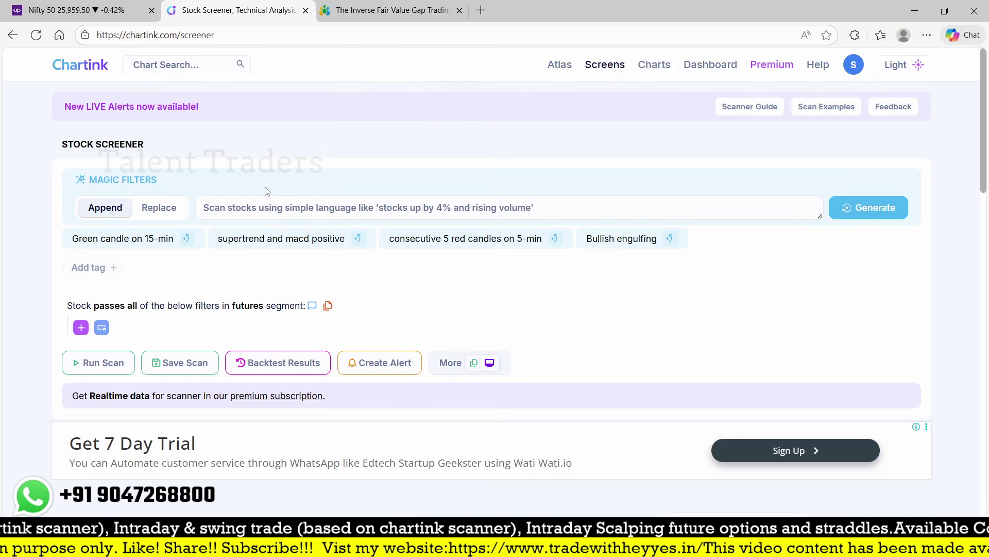
left_click(249, 308)
scroll(294, 194, "down", 6)
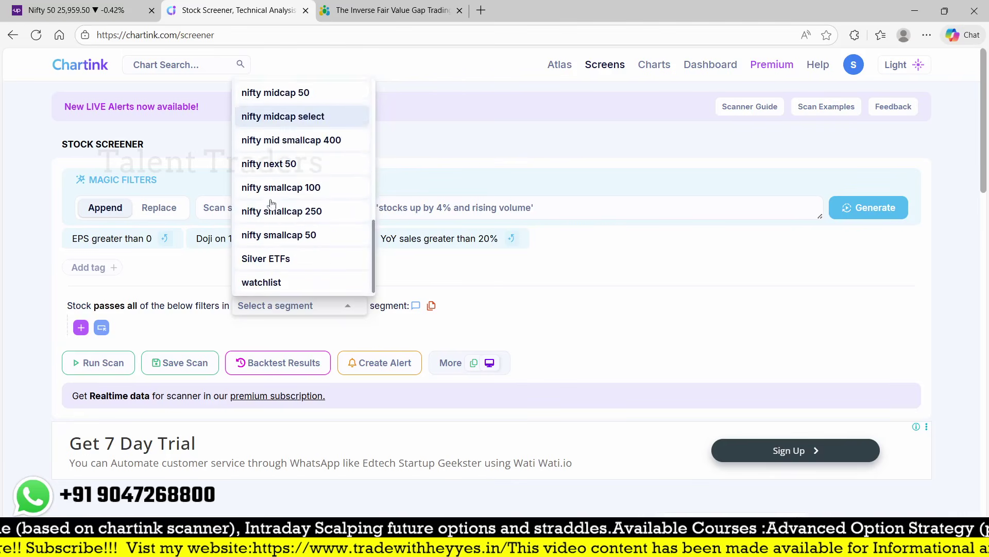
scroll(284, 232, "up", 10)
scroll(279, 283, "down", 5)
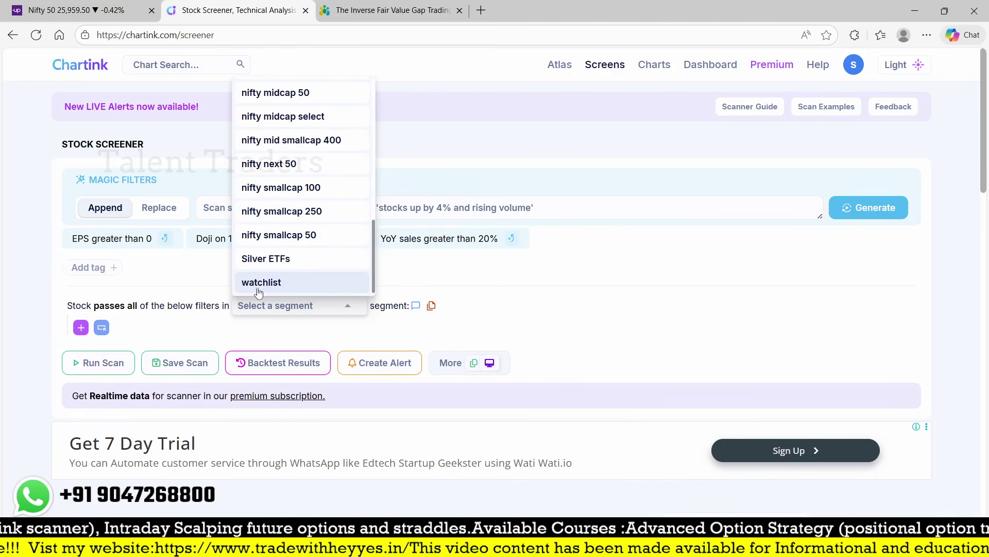
left_click(523, 316)
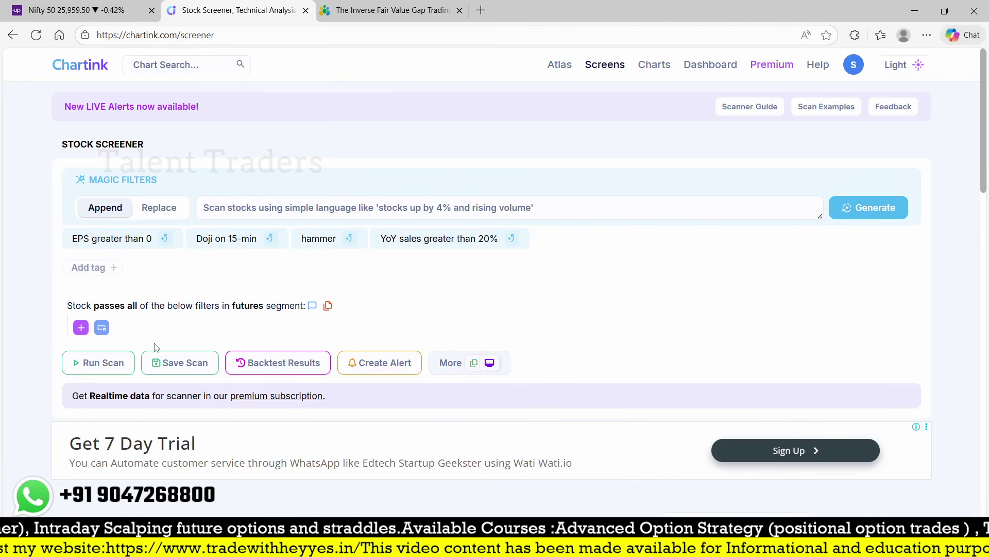
Step: Consult the article's fair value gap diagram and add a filter requiring Daily Close Less than Daily Open
left_click(81, 327)
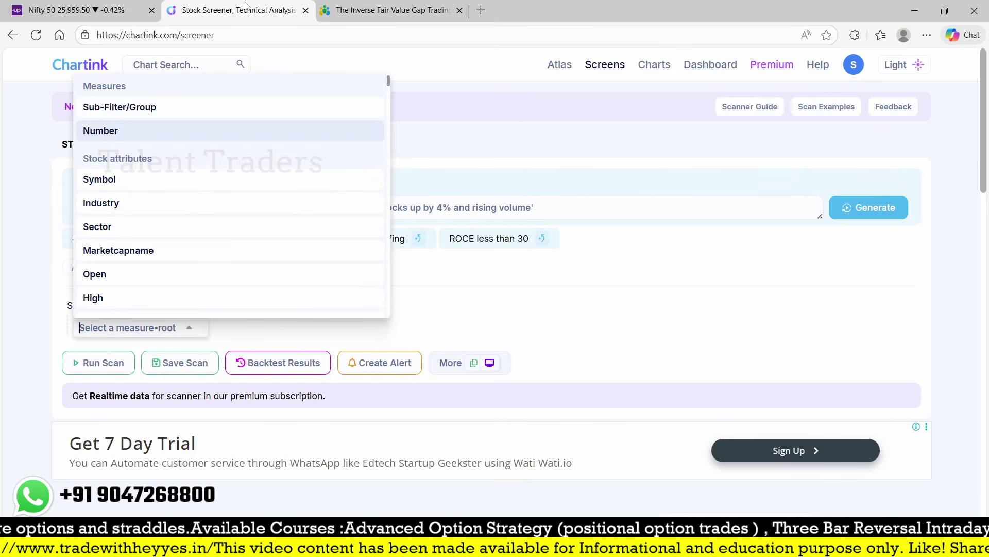
left_click(391, 10)
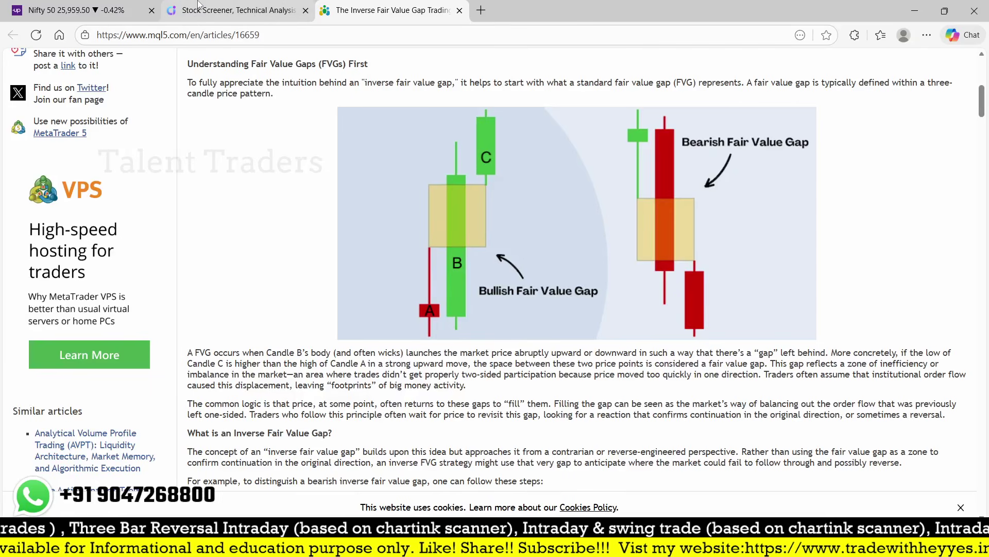
left_click(198, 6)
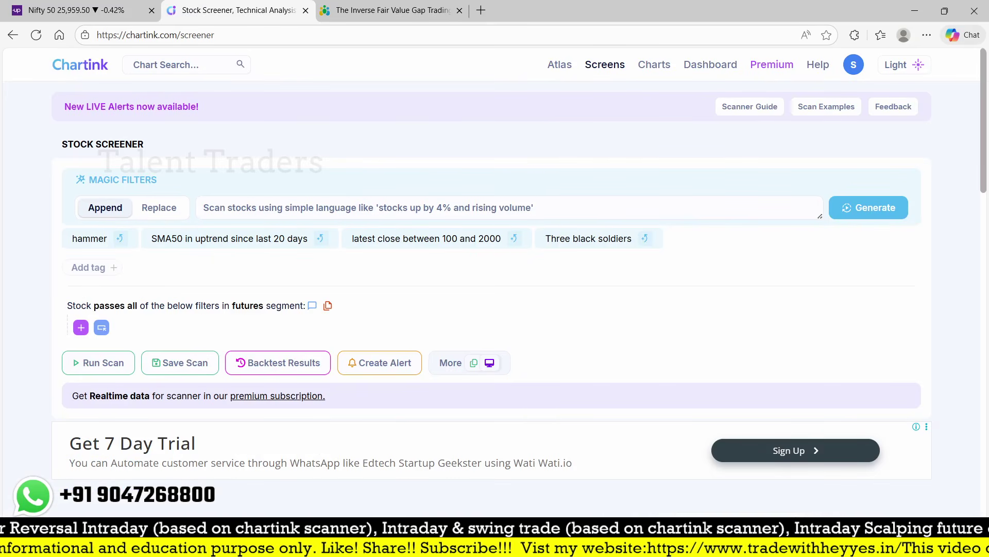
left_click(81, 328)
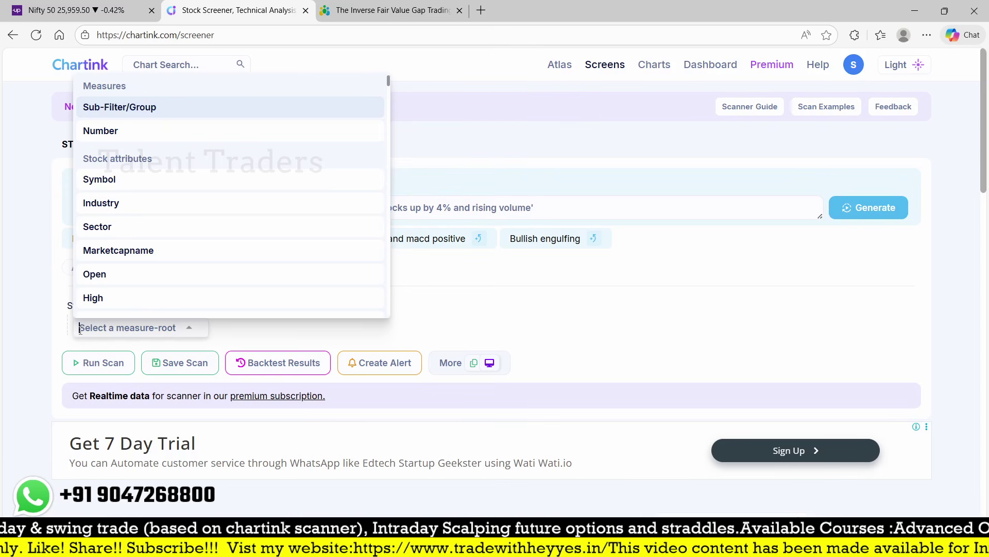
type("close")
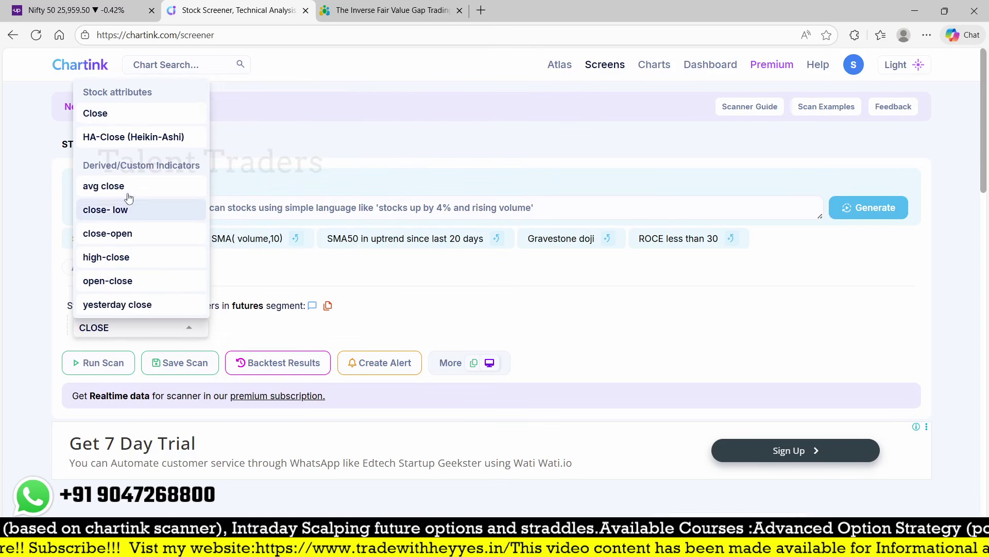
left_click(111, 112)
type("le")
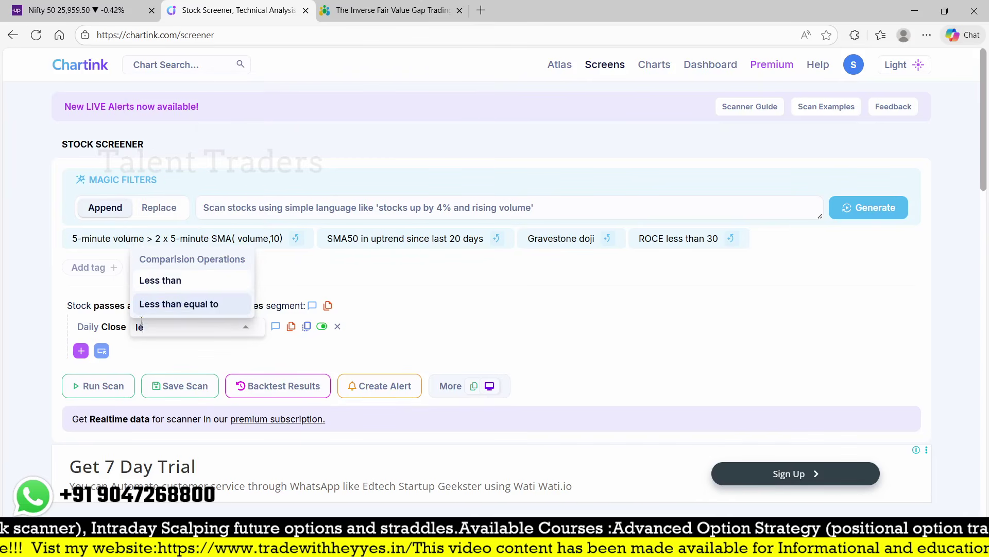
type("ss")
key("Up")
key("Return")
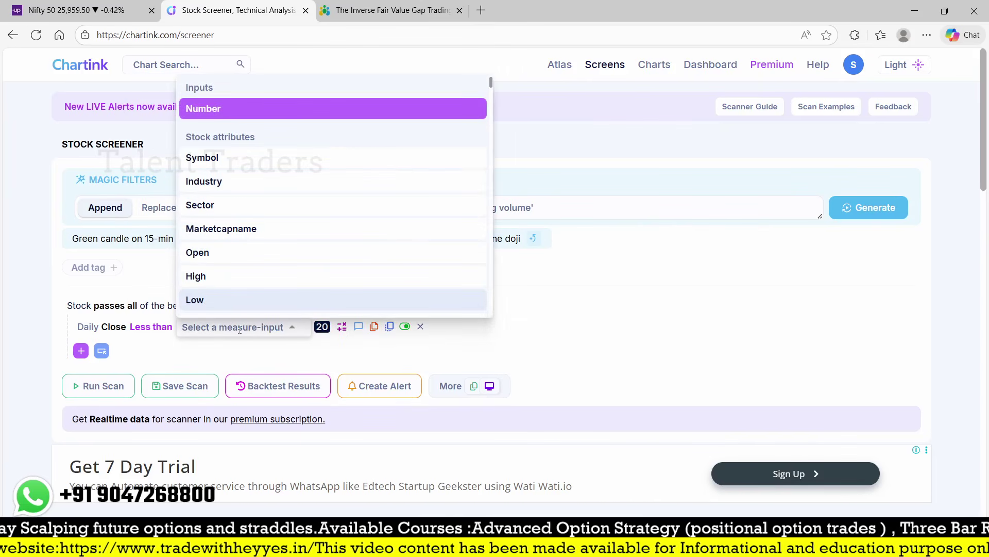
type("open")
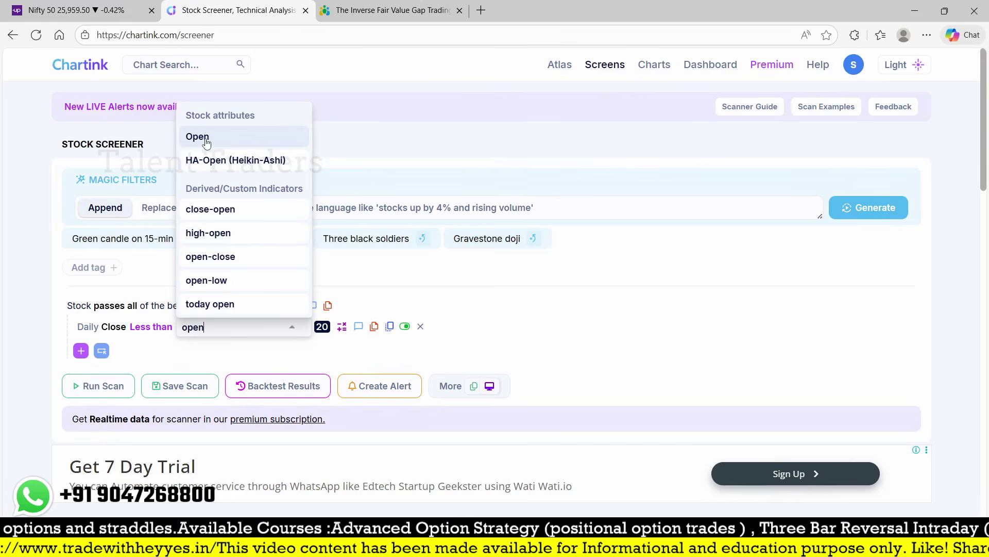
left_click(207, 143)
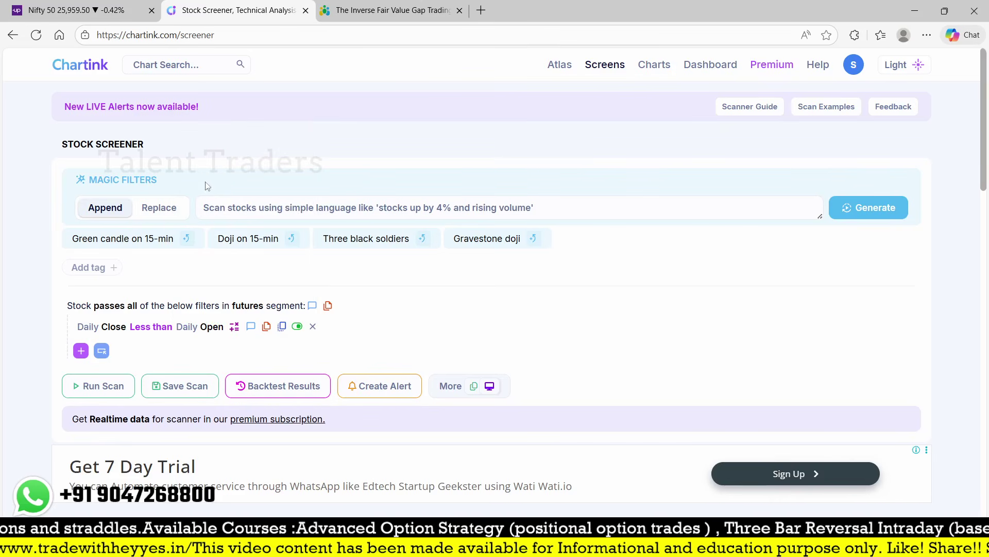
Step: Duplicate the close-less-than-open filter and set both offsets in the copy to 1 day ago
left_click(282, 326)
left_click(97, 351)
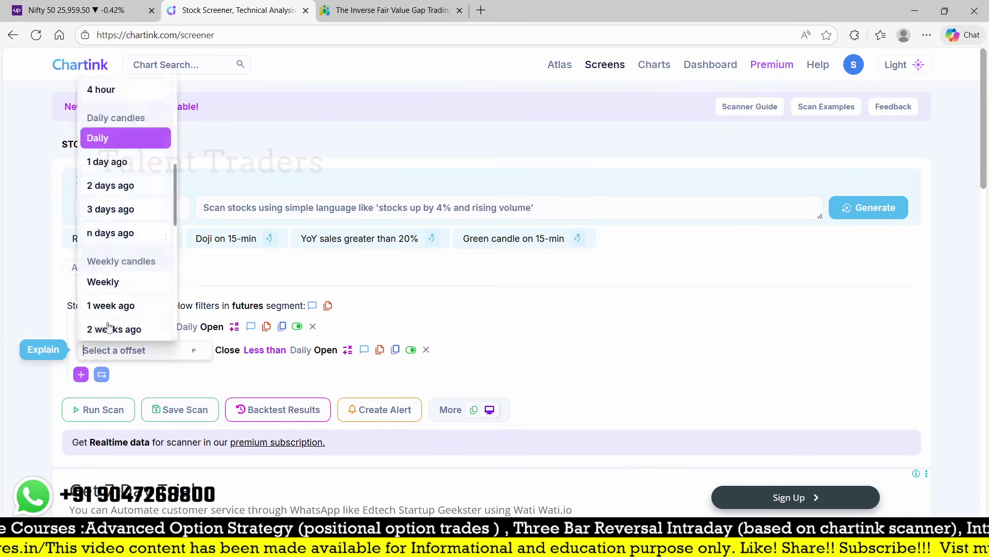
left_click(122, 167)
left_click(199, 350)
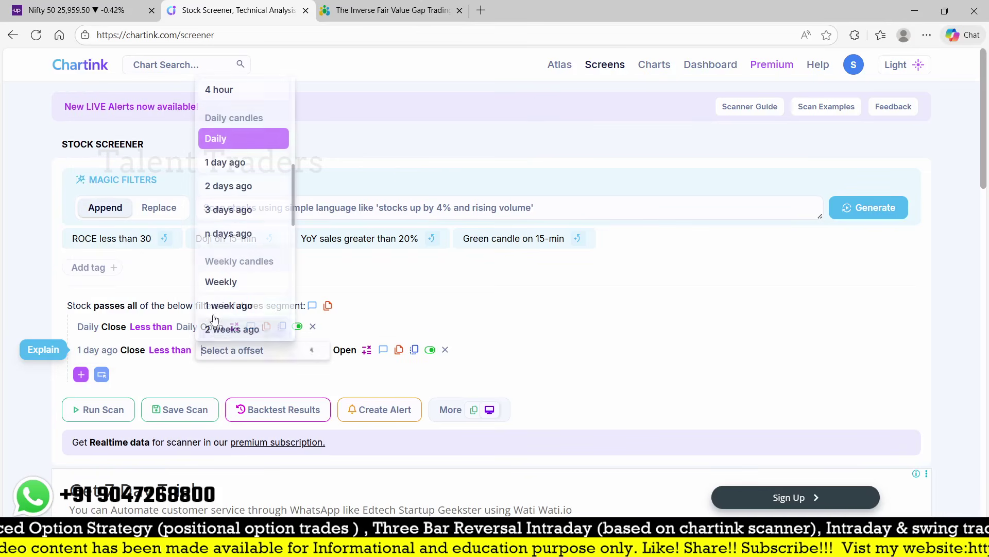
left_click(239, 164)
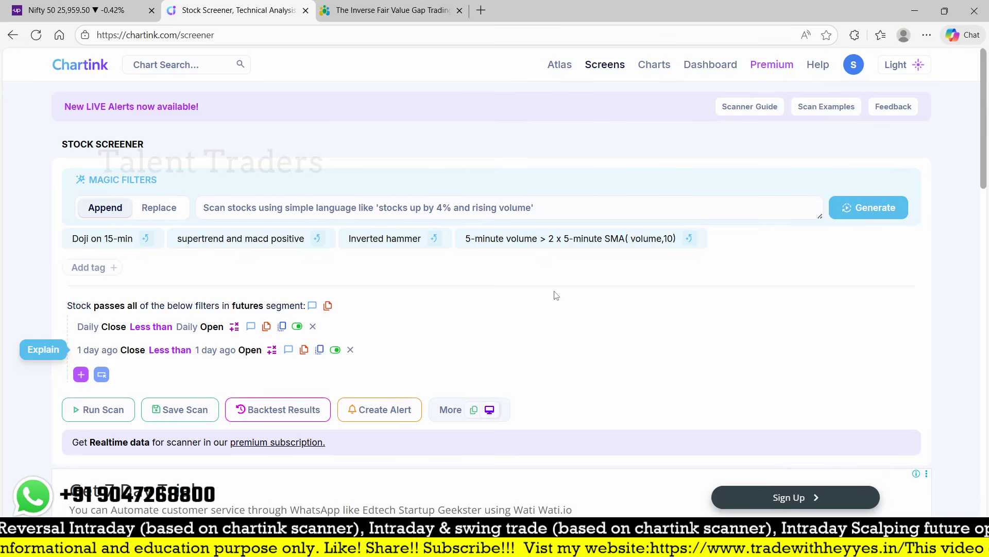
Step: Run the scan and inspect the latest candles of its first stock, Zydus Lifesciences, on the Upstox daily chart
left_click(101, 409)
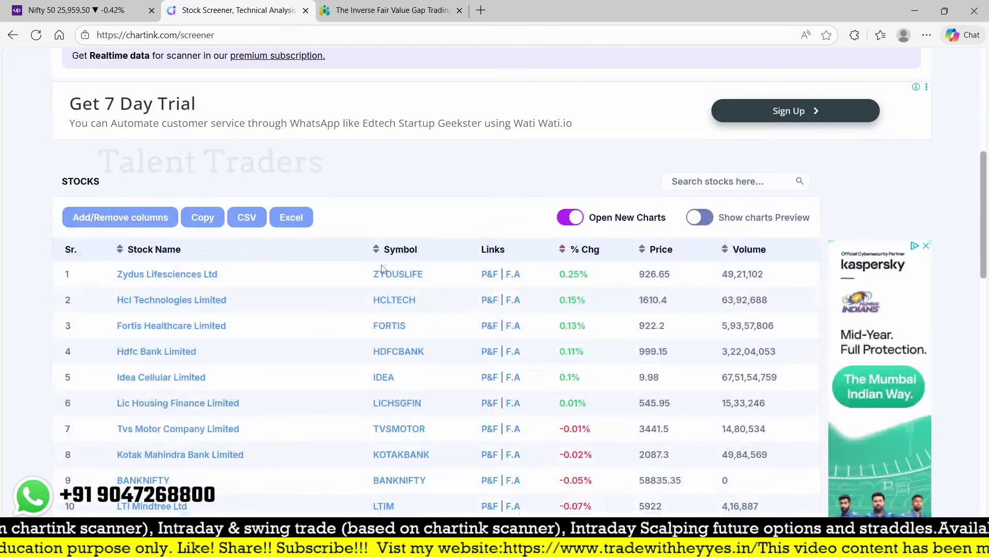
left_click(55, 6)
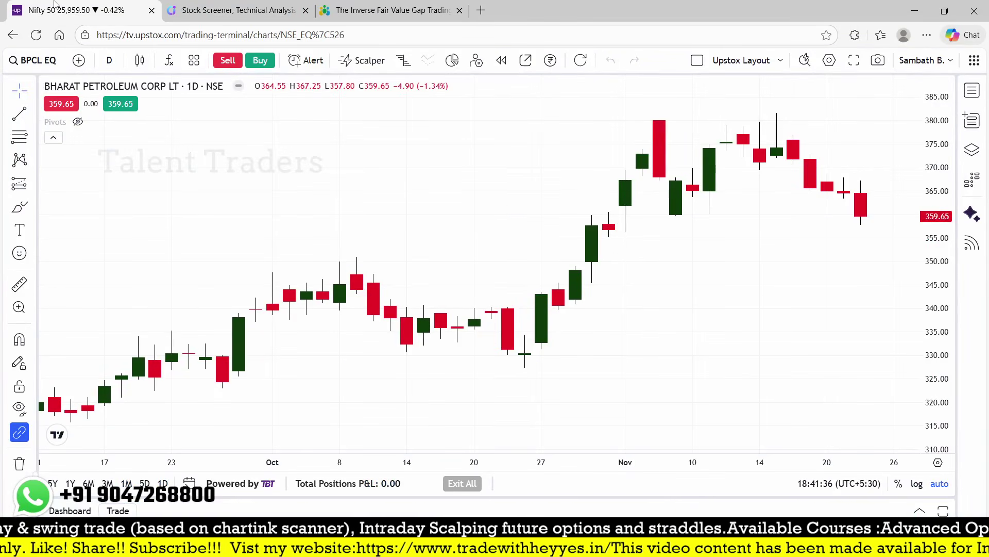
type("zyd")
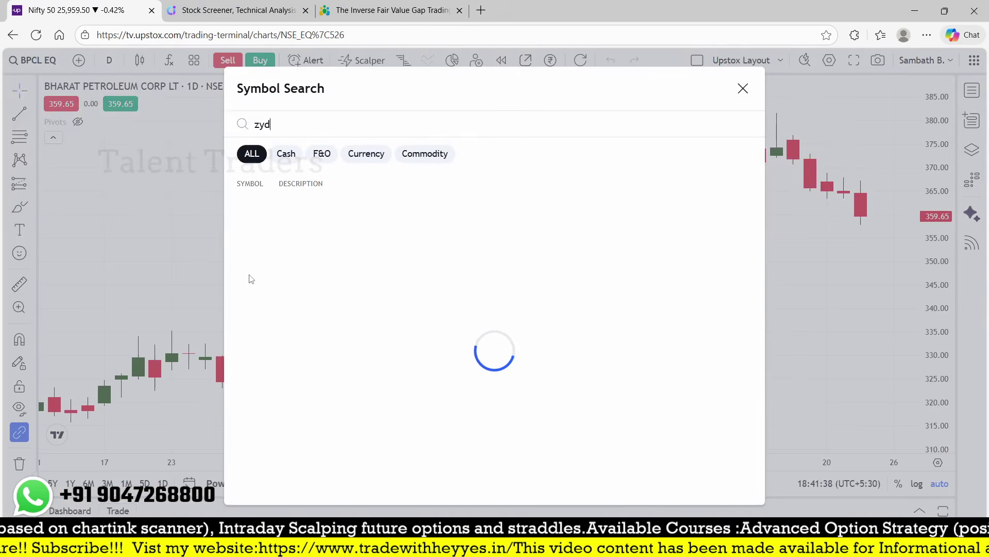
type("usl")
left_click(279, 210)
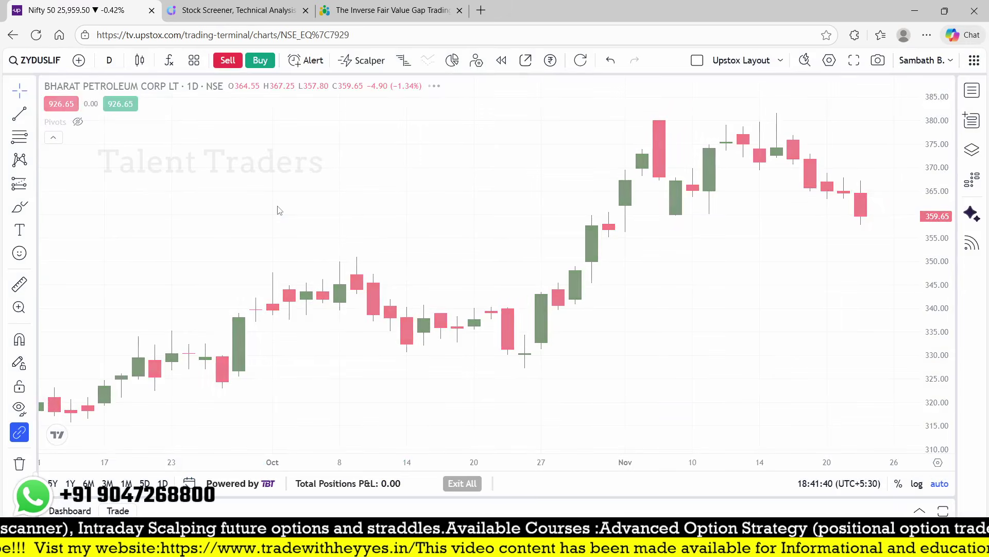
left_click_drag(652, 196, 400, 187)
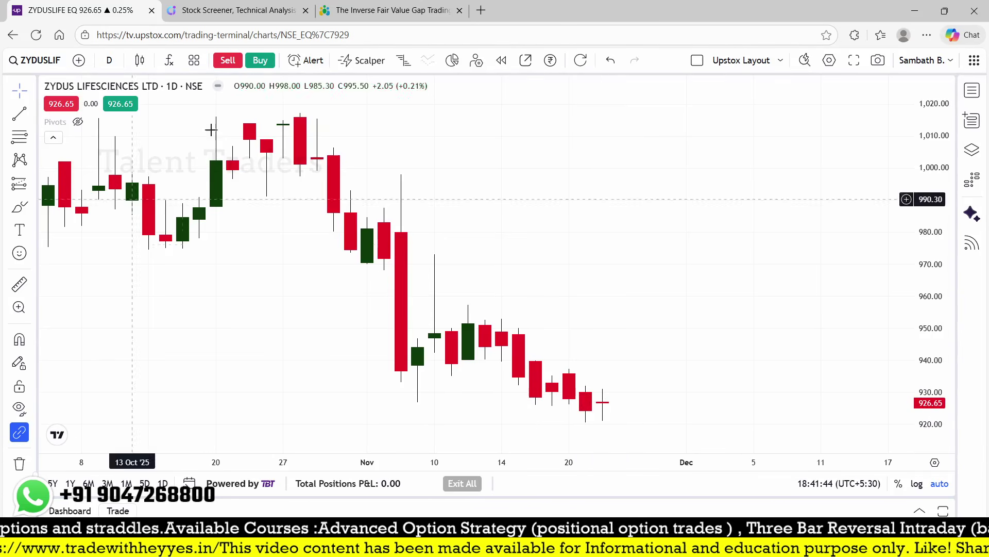
Step: Back in Chartink, duplicate the 1-day-ago filter and change the copy to 2 days ago Close Greater than 2 days ago Open
left_click(235, 11)
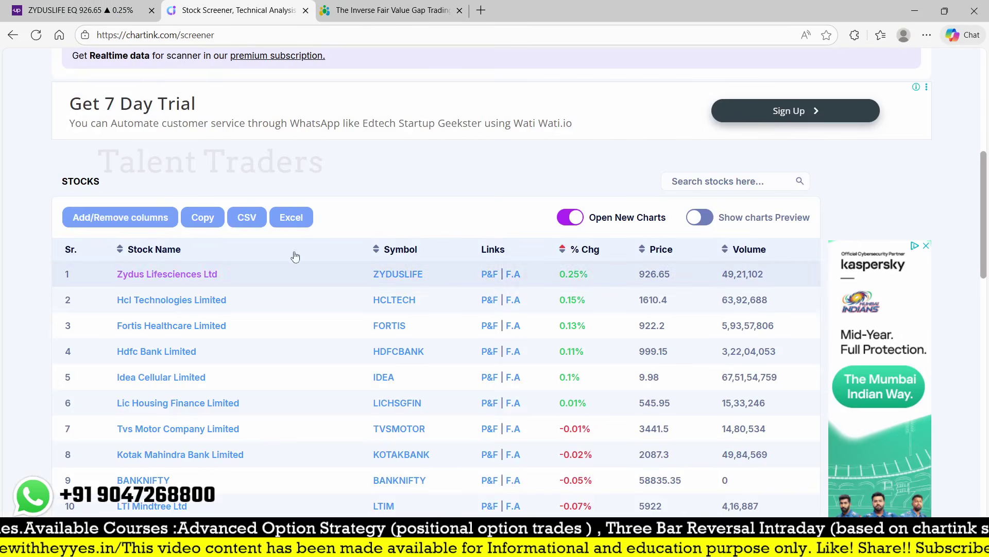
scroll(295, 256, "up", 5)
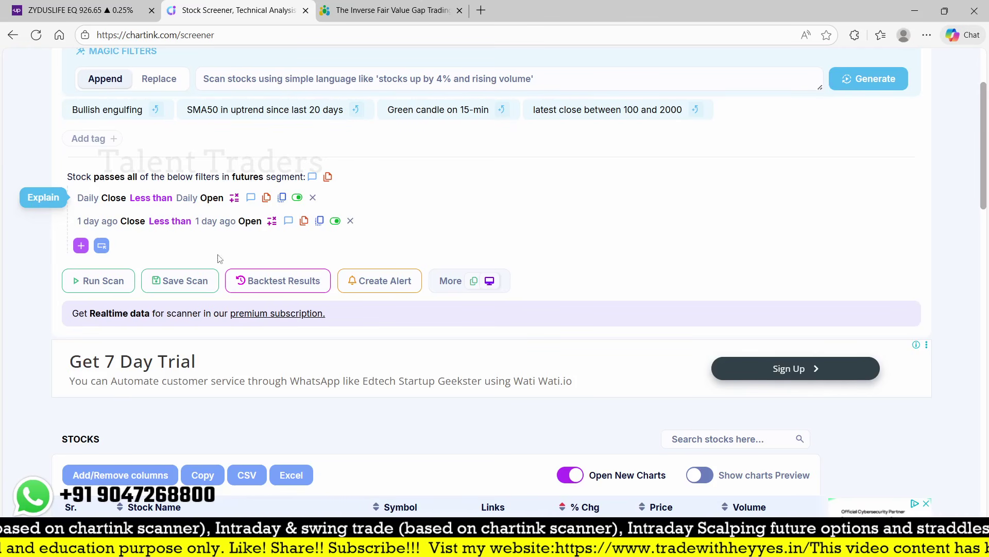
left_click(319, 220)
left_click(96, 244)
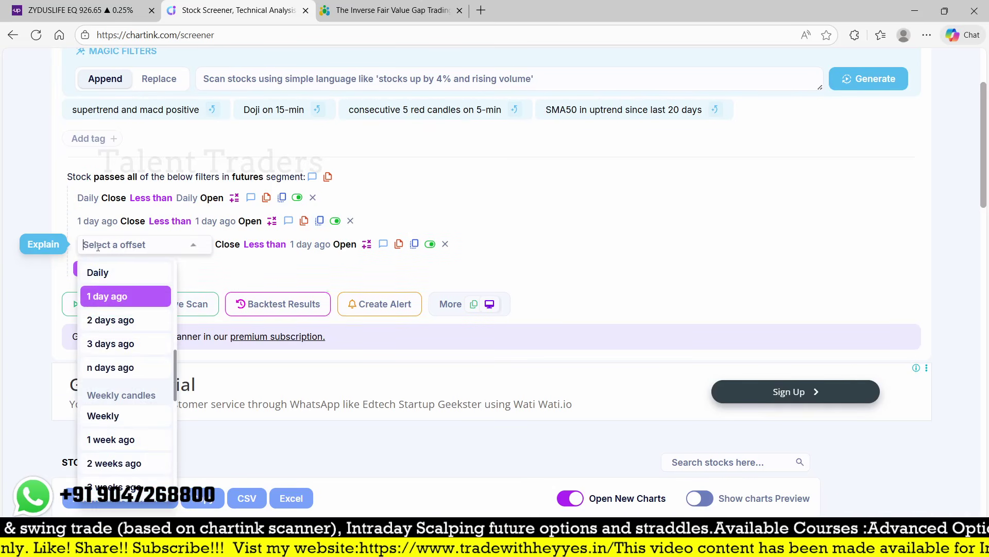
left_click(108, 318)
left_click(175, 244)
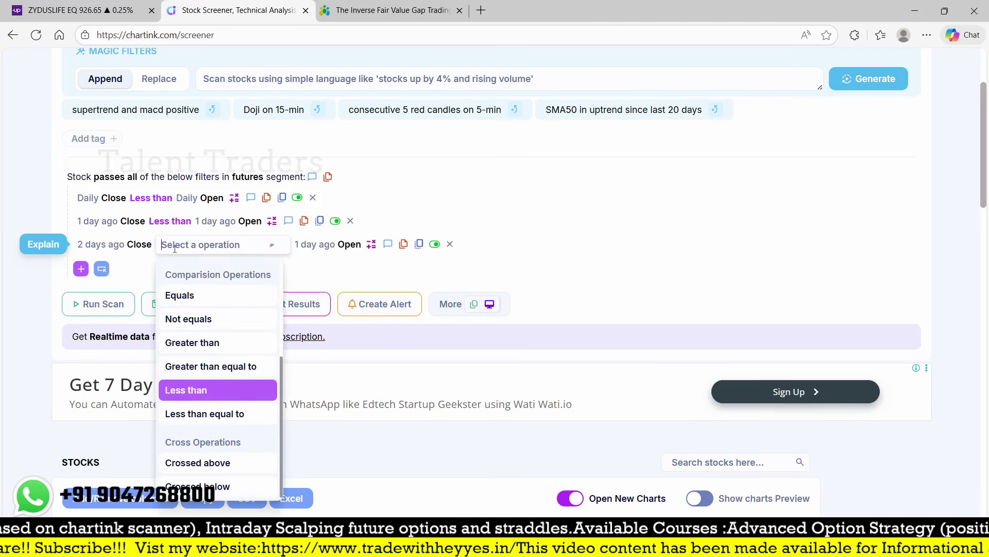
type("gre")
left_click(192, 291)
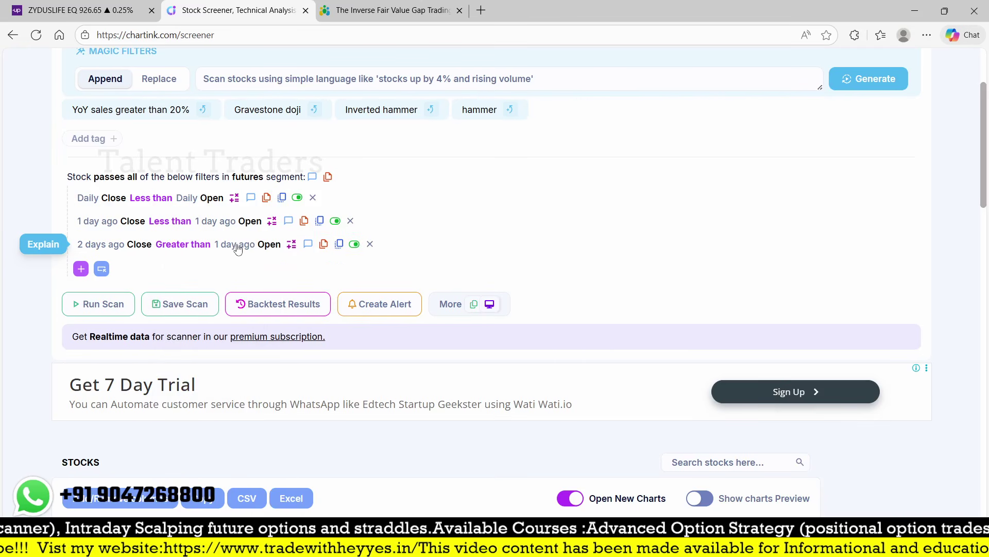
left_click(235, 250)
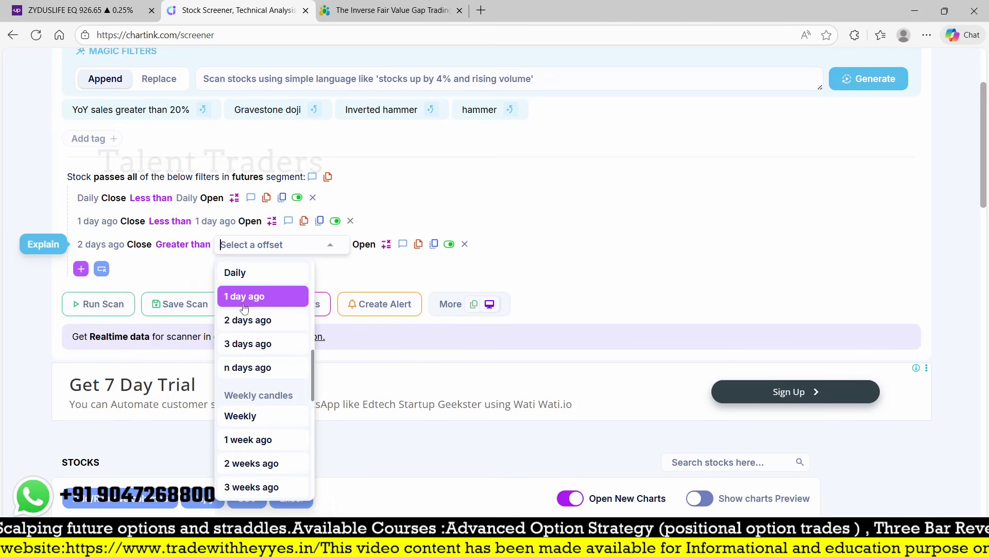
left_click(248, 320)
Step: Consult the article's bearish fair value gap diagram and start a new Chartink filter with Daily High as its first measure
left_click(392, 11)
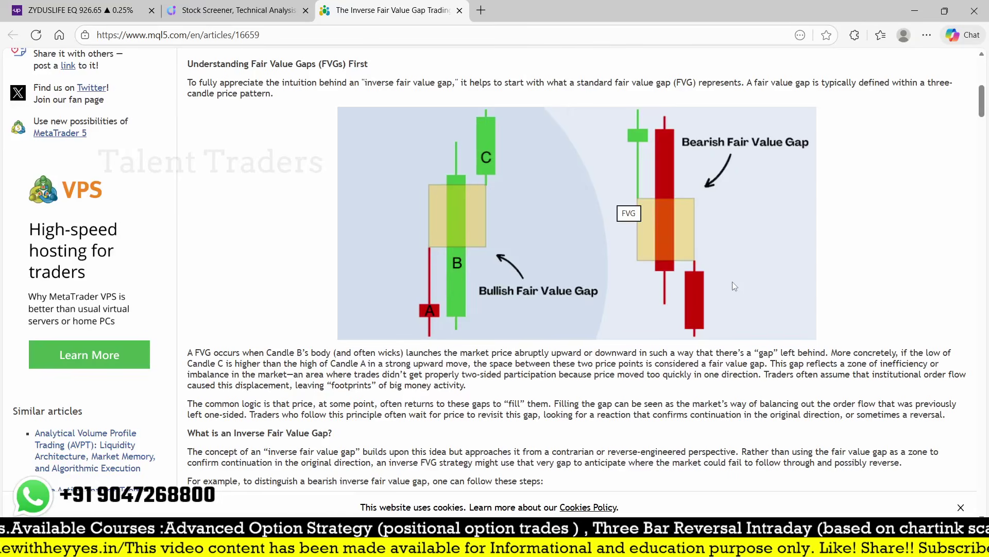
left_click(237, 11)
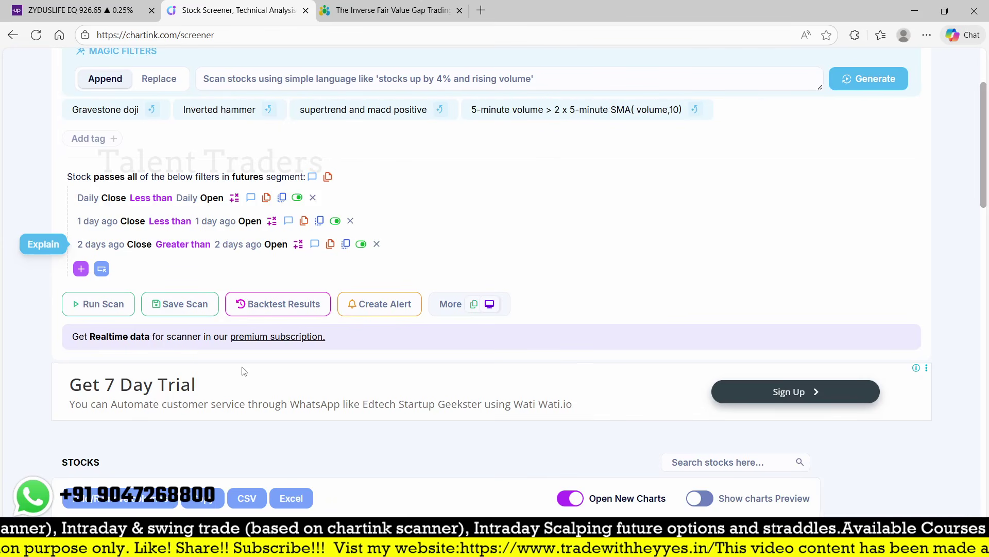
left_click(81, 269)
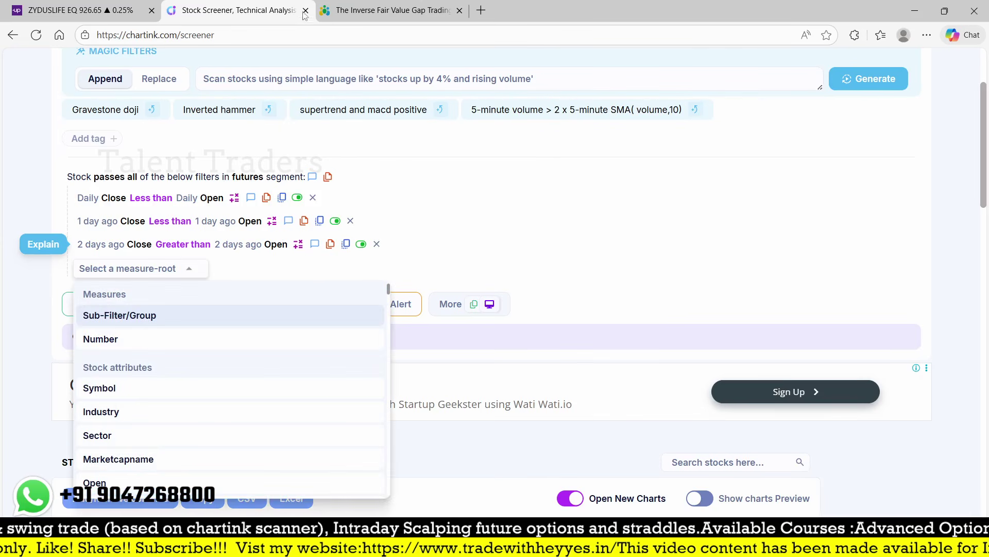
left_click(391, 11)
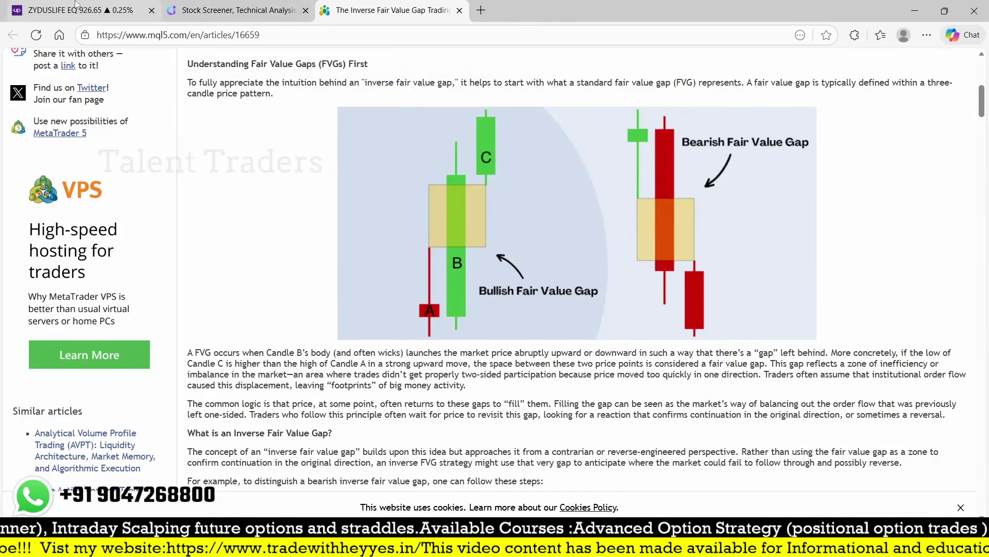
left_click(75, 7)
left_click(237, 10)
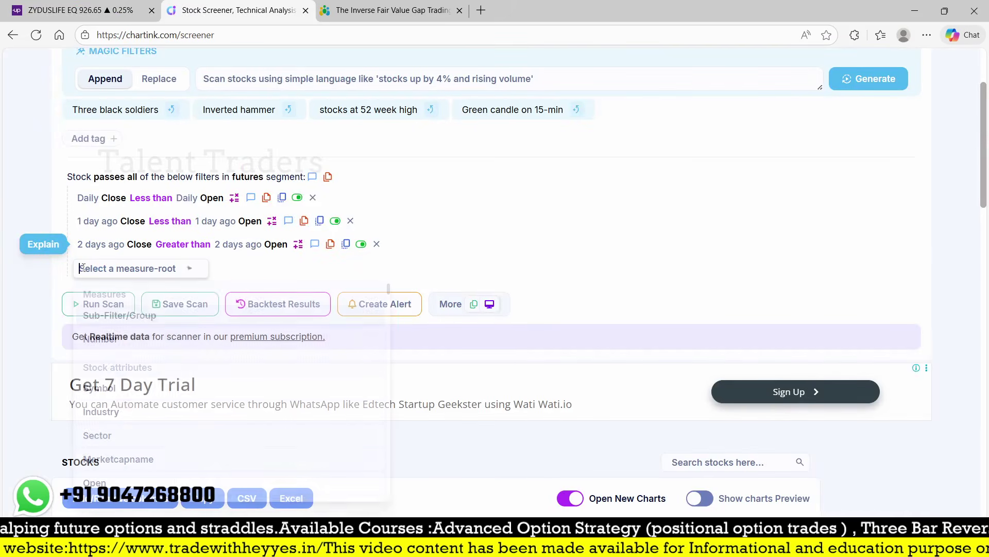
type("high")
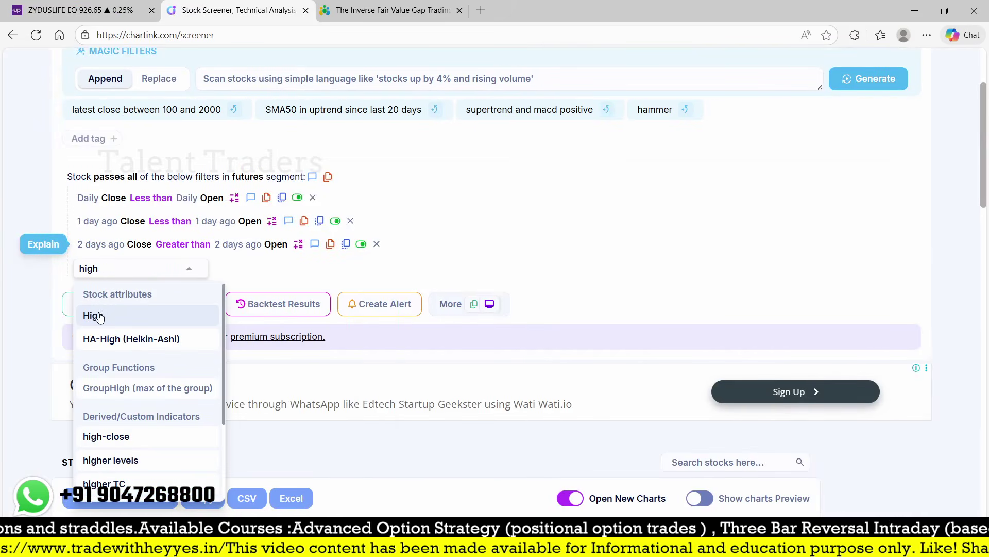
left_click(99, 318)
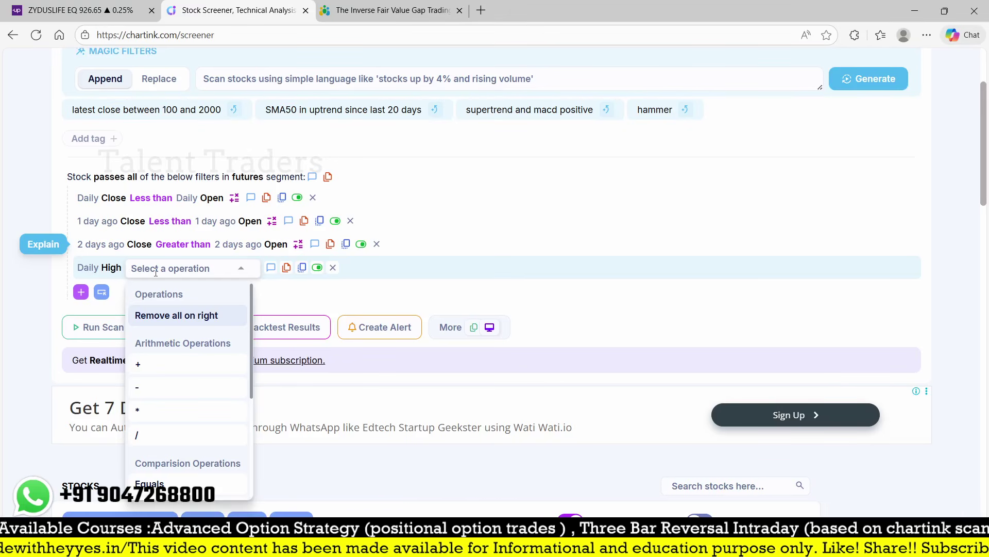
Step: Complete the Daily High filter with the condition Less than 2 days ago Low
type("less")
left_click(150, 317)
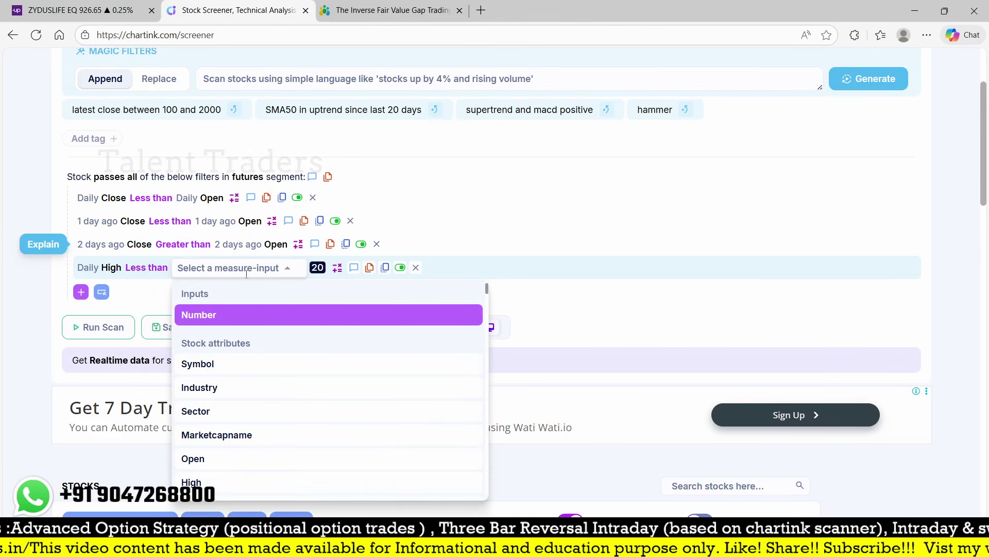
type("low")
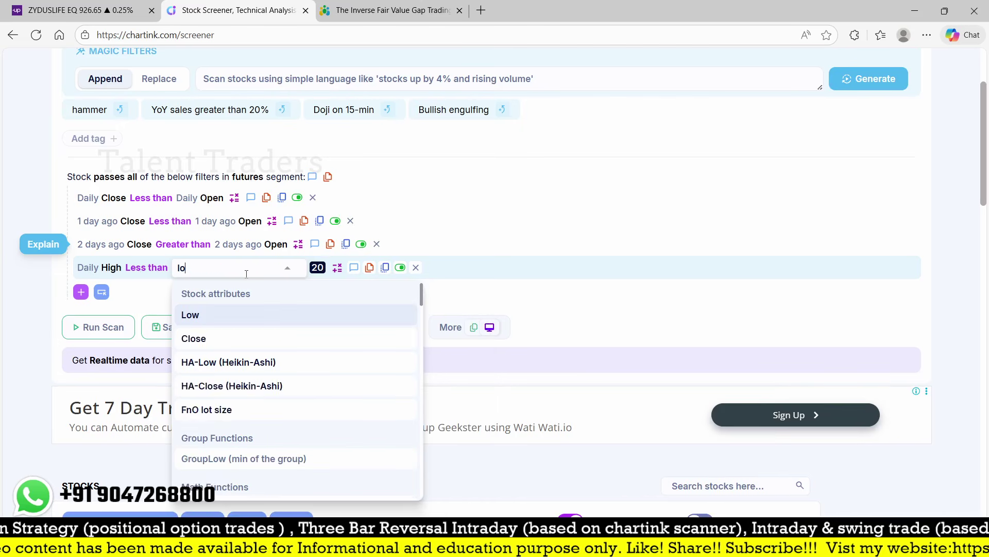
left_click(200, 315)
left_click(183, 267)
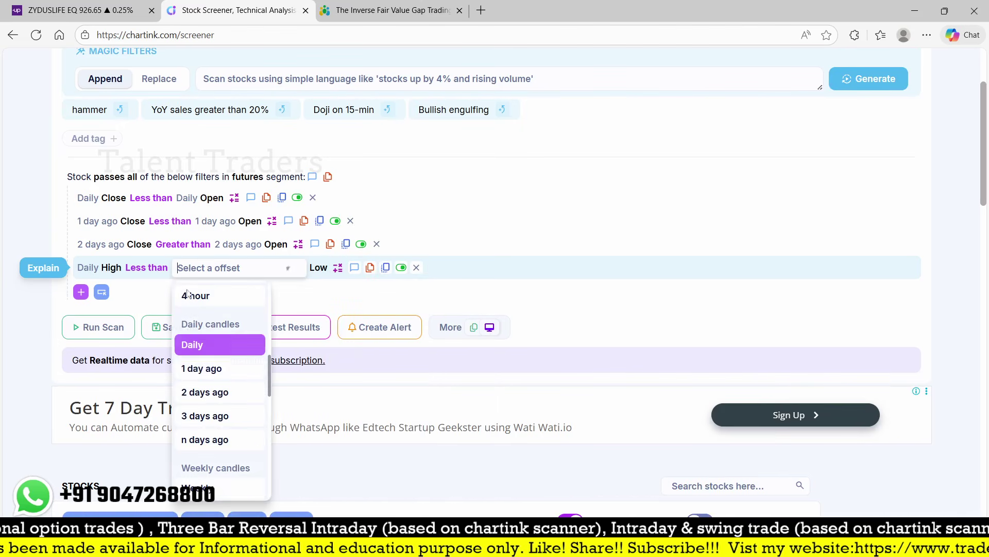
left_click(189, 388)
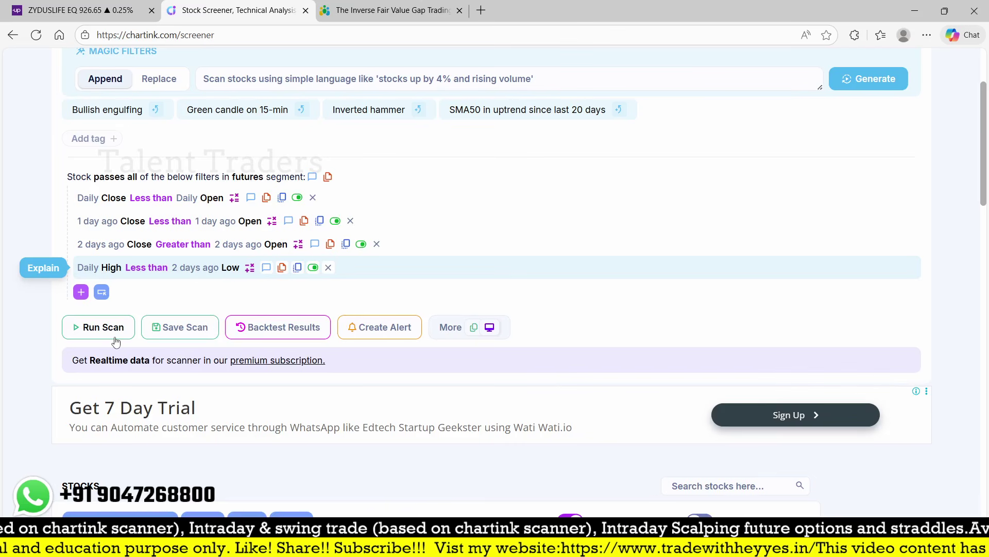
Step: Run the scan and compare its first stock, REC Limited, on the Upstox daily chart with the article's bearish gap diagram
left_click(103, 327)
scroll(343, 256, "down", 3)
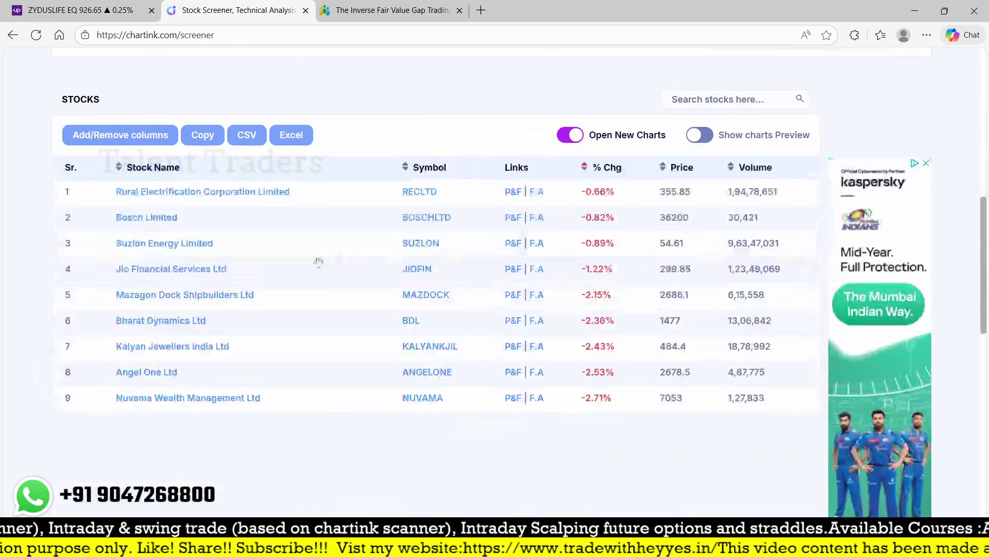
left_click(77, 10)
type("rec")
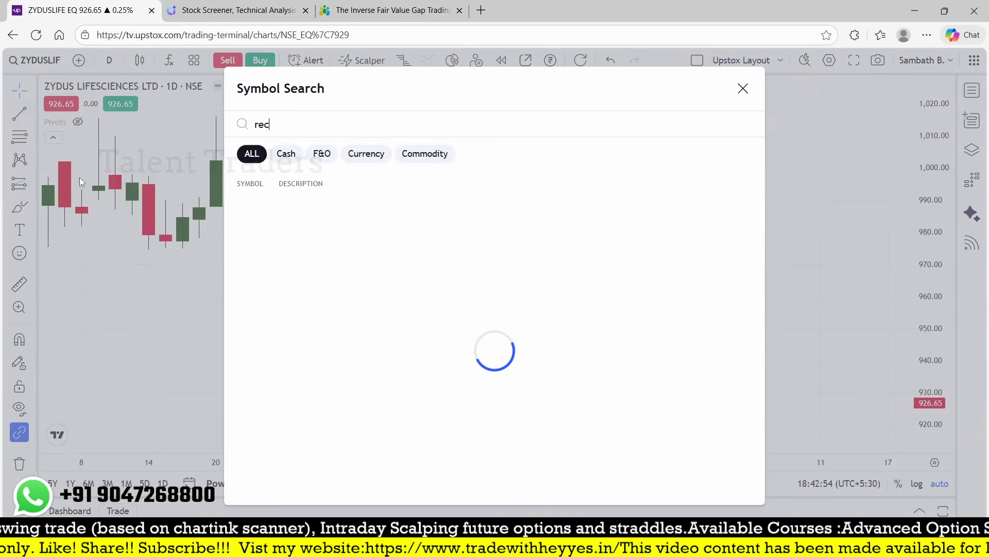
left_click(311, 219)
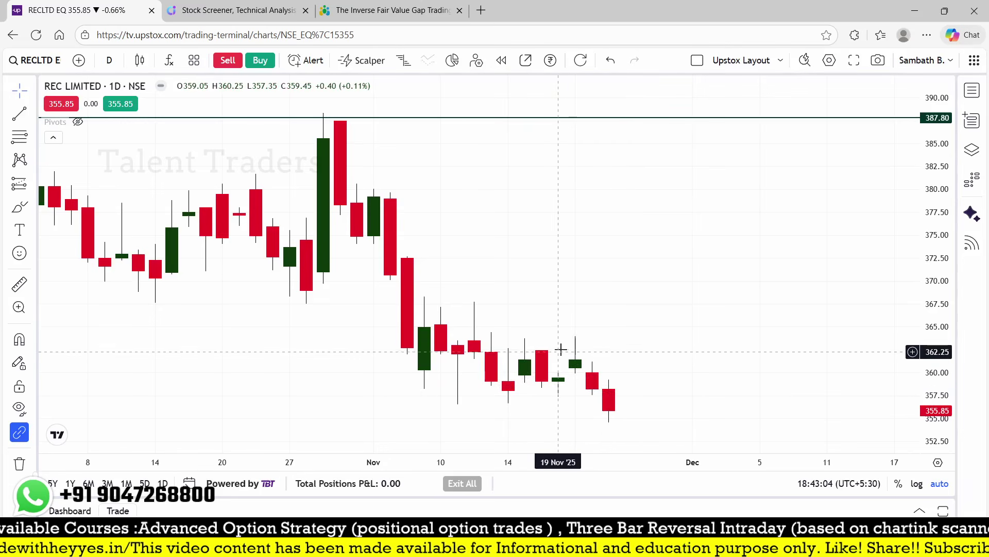
left_click(392, 10)
left_click(87, 7)
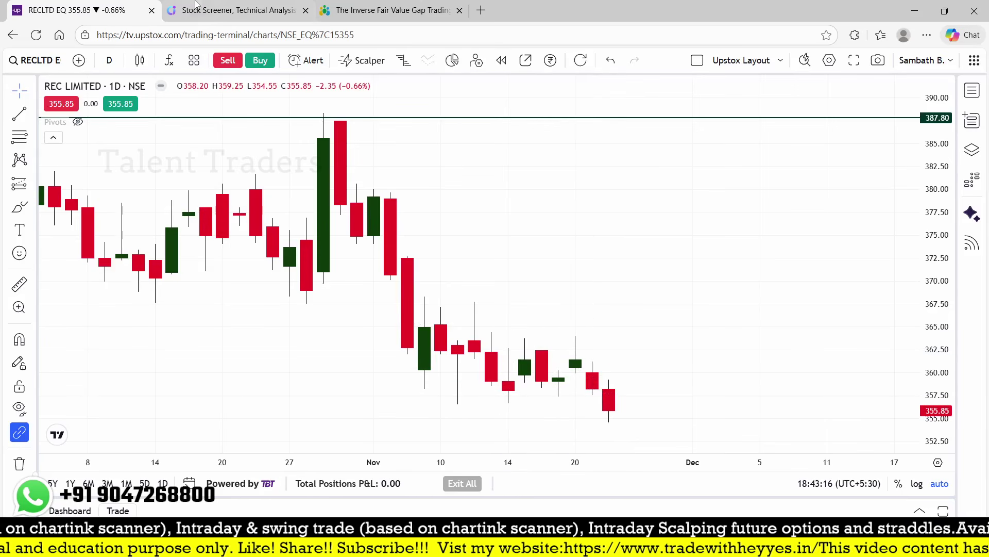
Step: Back in Chartink, review the filters against the article's diagram and start a new filter with 1 day ago High
left_click(242, 9)
scroll(310, 232, "up", 10)
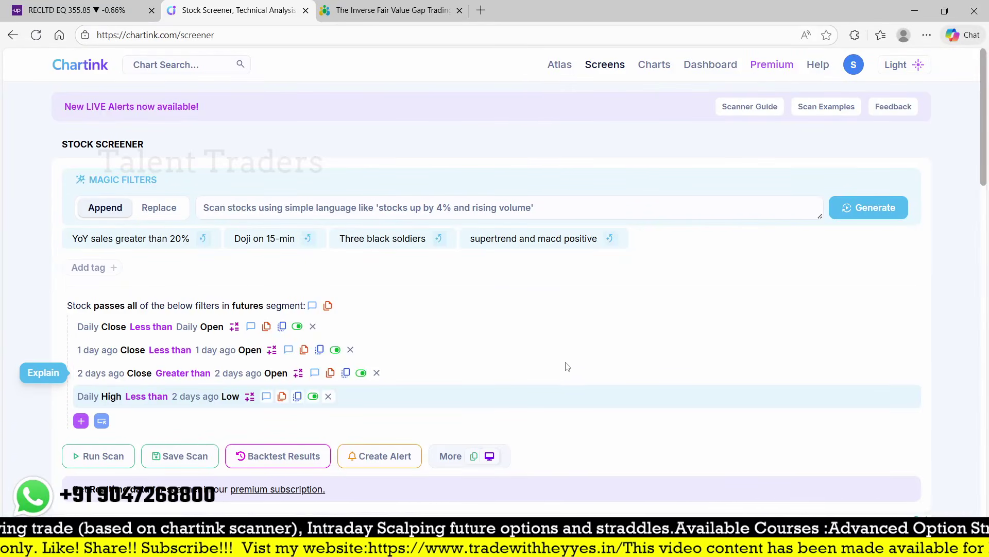
scroll(306, 368, "down", 3)
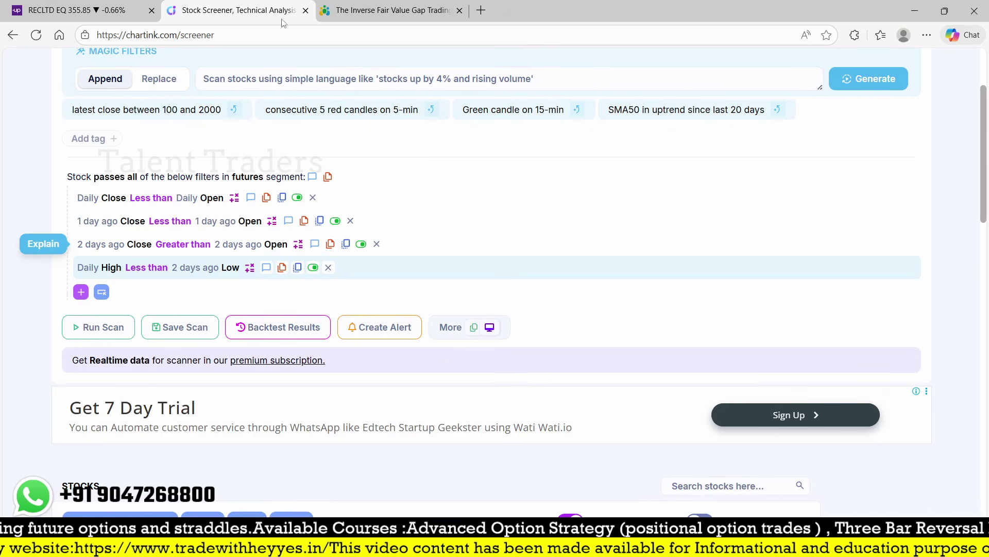
left_click(339, 6)
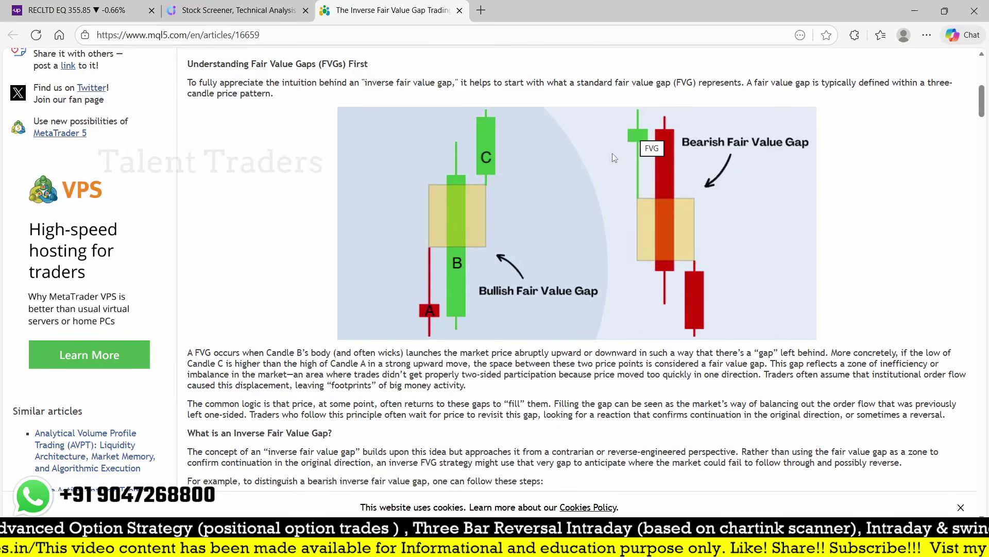
left_click(232, 10)
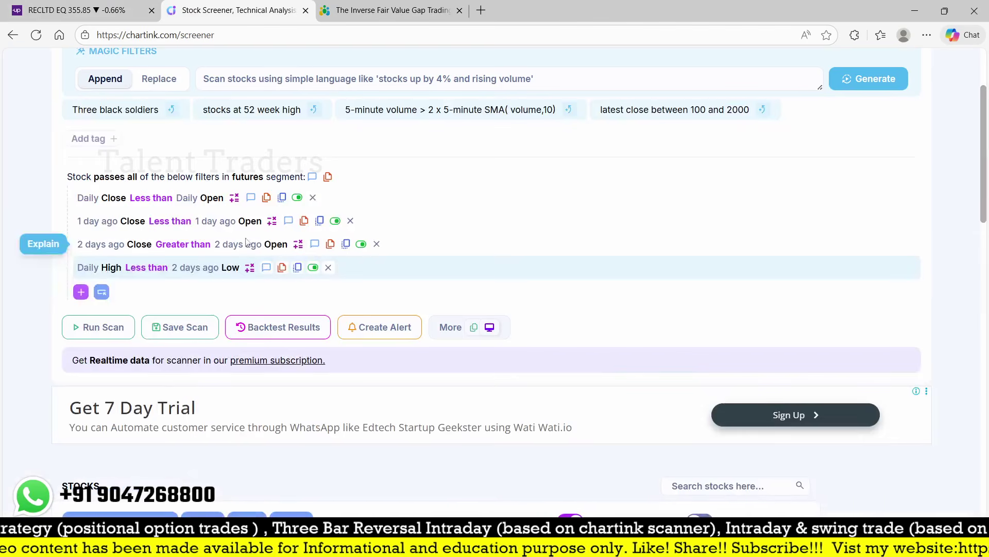
left_click(82, 292)
type("high")
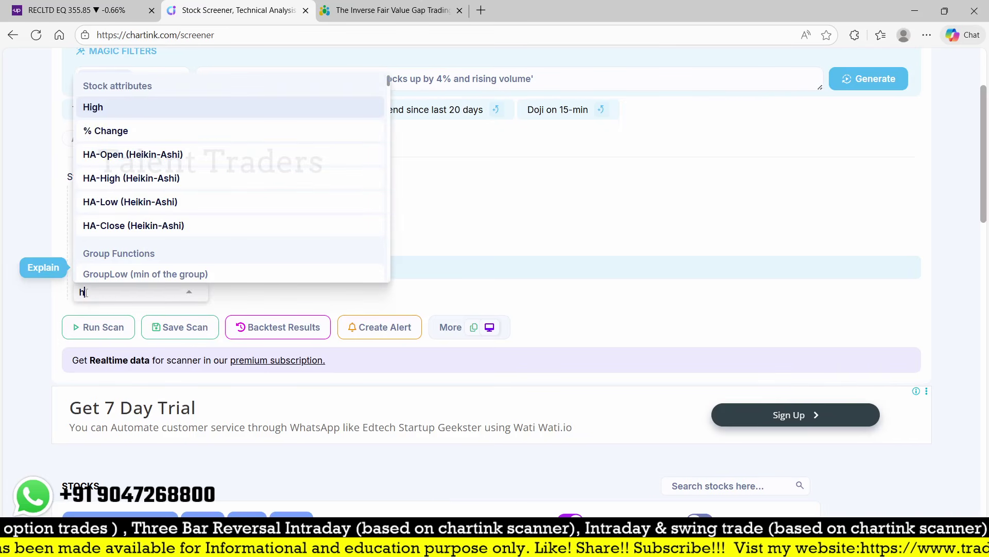
left_click(86, 107)
left_click(84, 293)
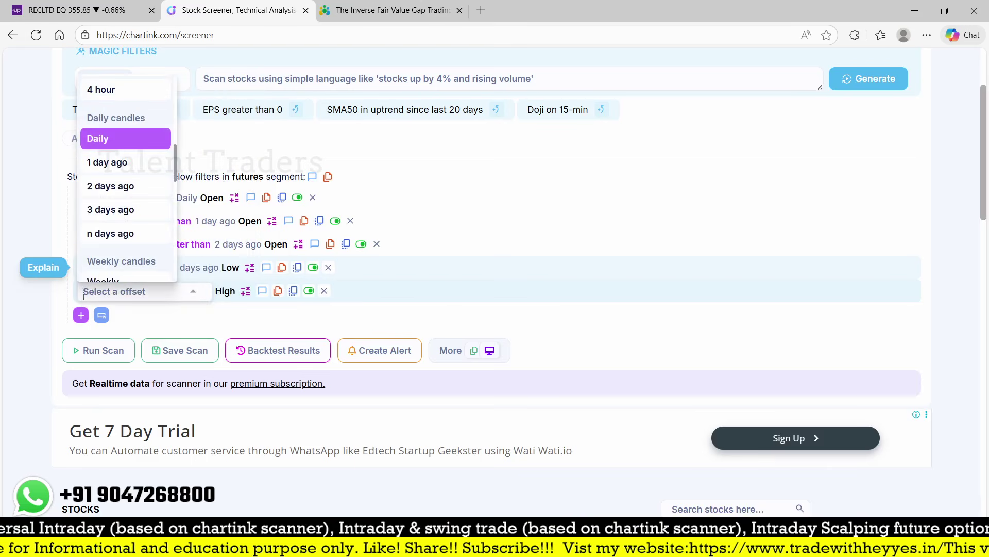
left_click(116, 163)
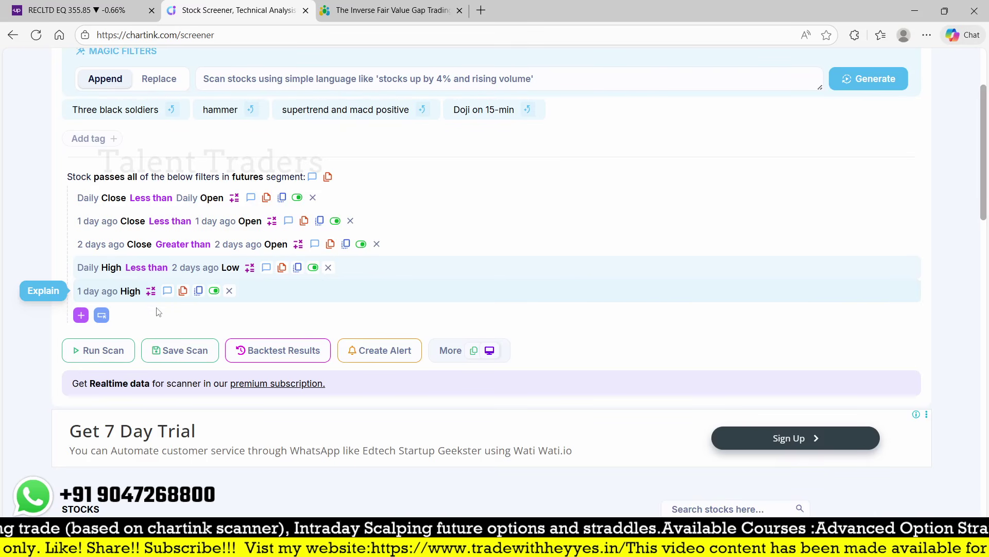
Step: Complete the 1 day ago High filter with the condition Greater than 2 days ago Low
left_click(151, 290)
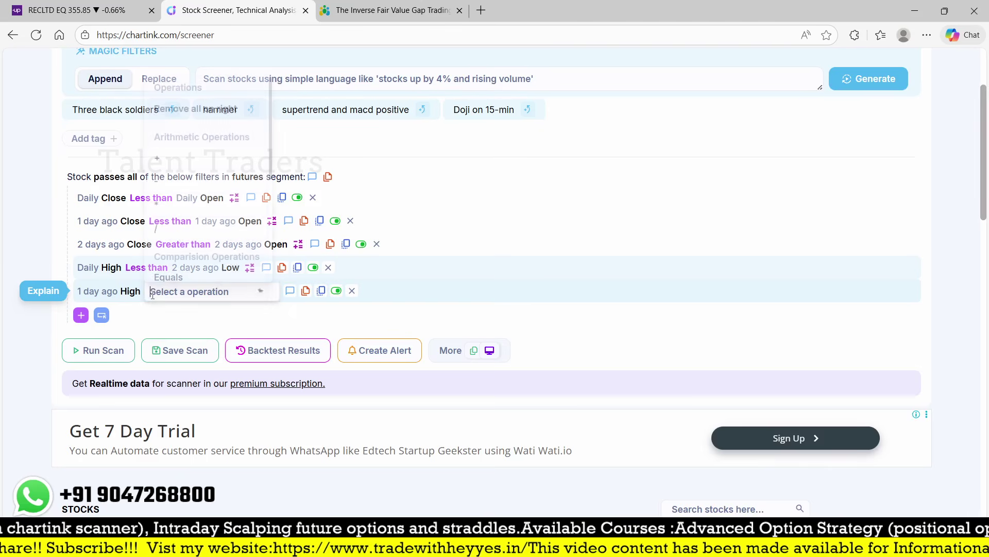
type("gre")
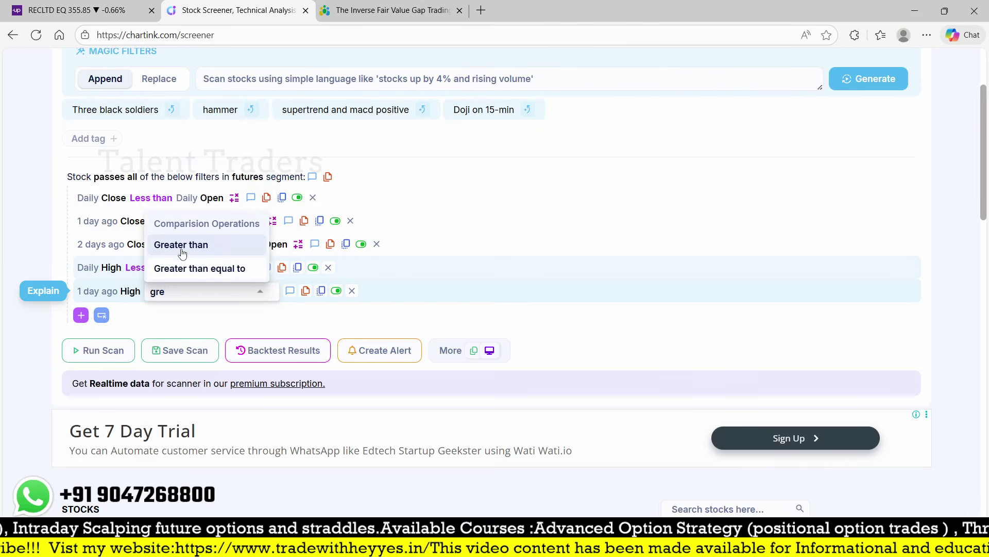
left_click(182, 251)
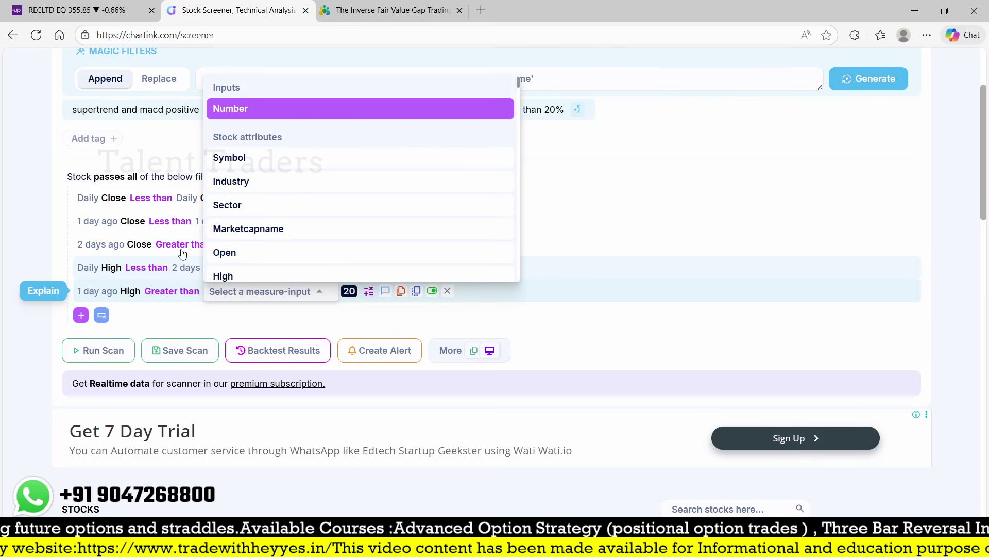
type("low")
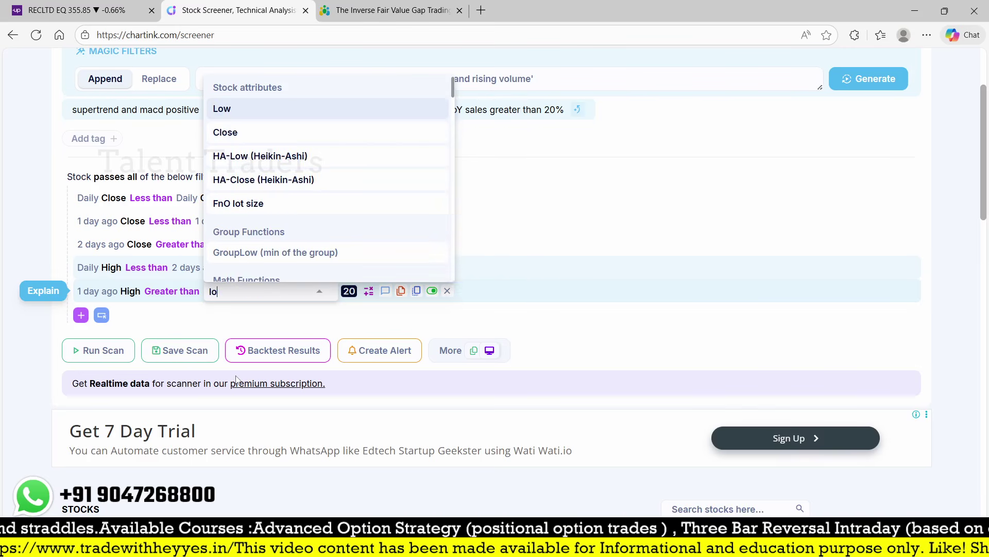
left_click(248, 115)
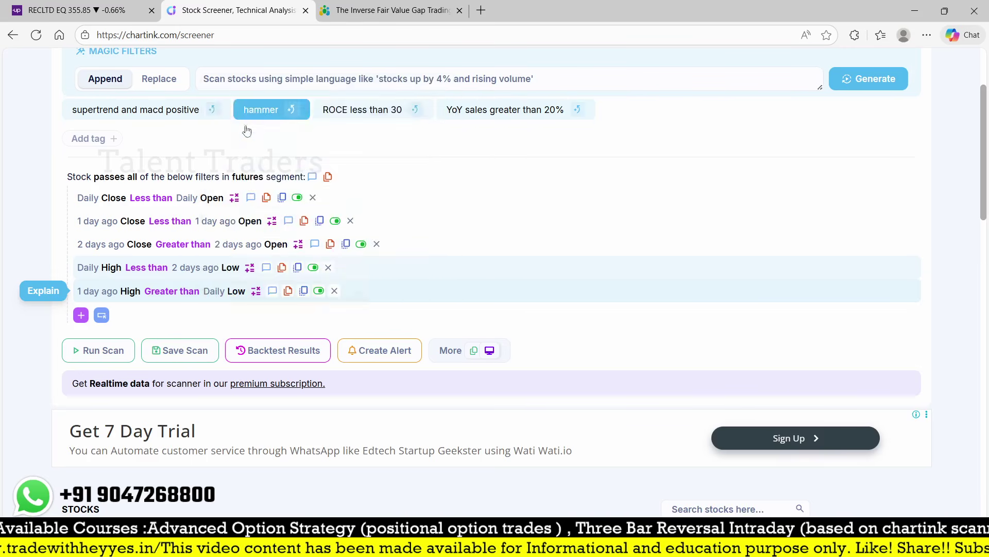
left_click(211, 291)
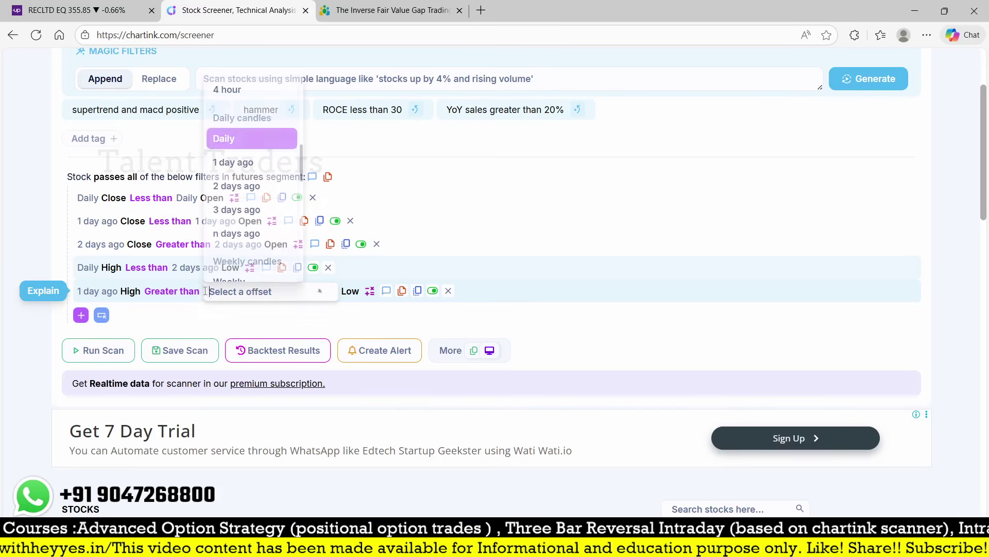
left_click(238, 187)
Step: Recheck the article's diagram, duplicate the 1 day ago High filter and change the copy's first measure to Low
scroll(388, 273, "down", 5)
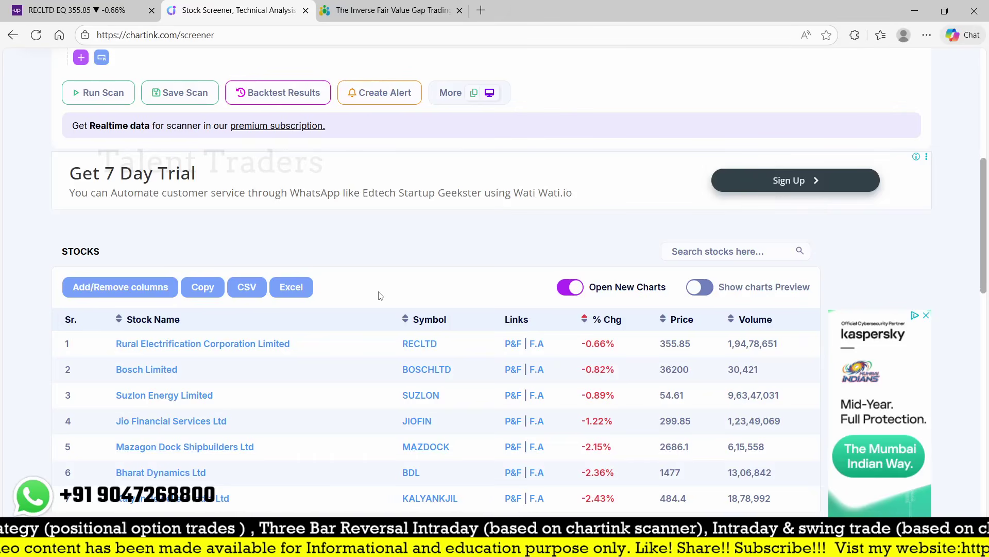
left_click(403, 10)
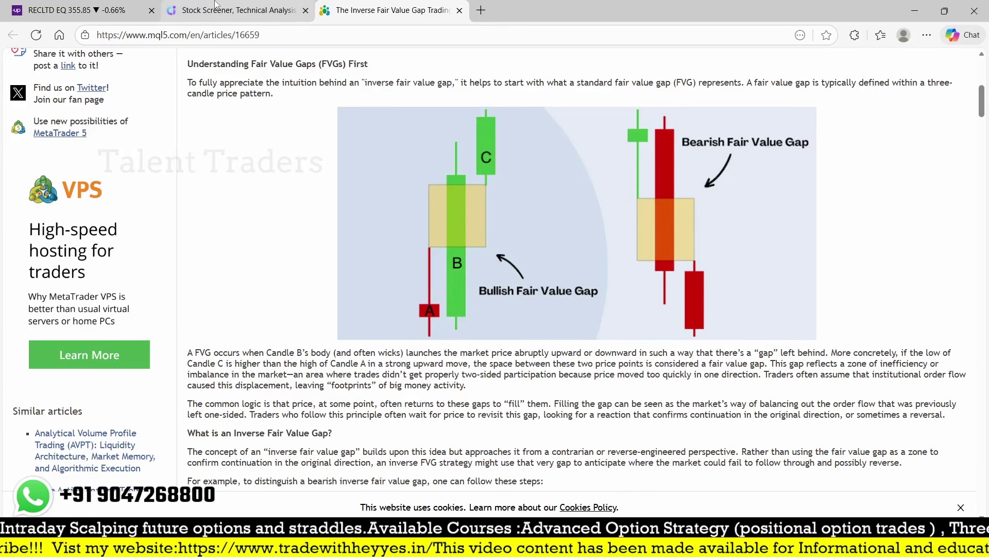
left_click(237, 10)
scroll(189, 300, "up", 5)
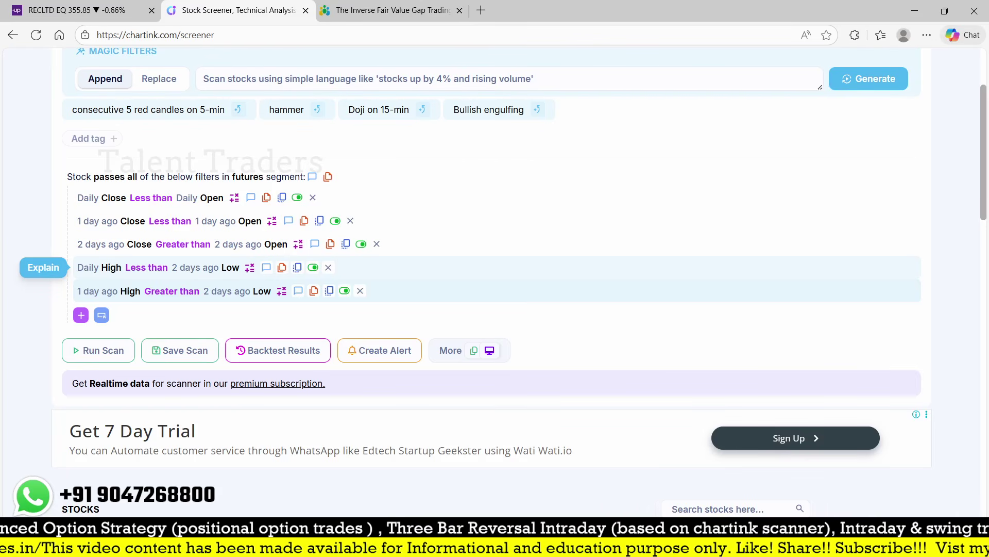
left_click(329, 291)
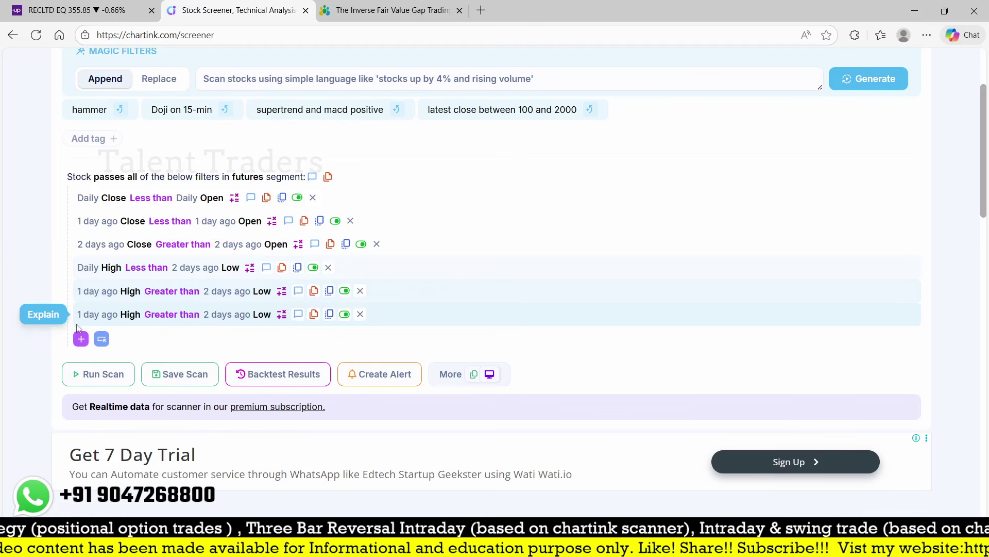
left_click(130, 316)
type("low")
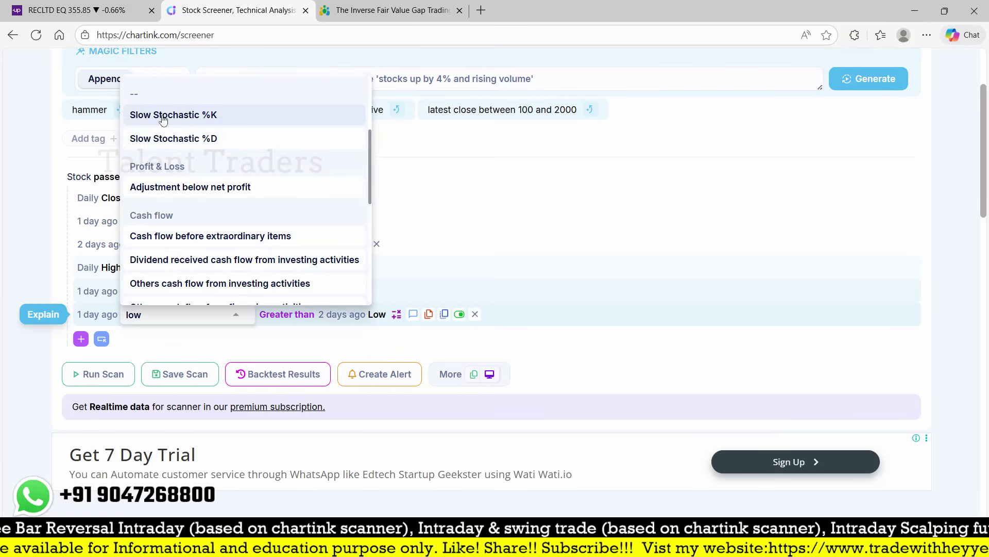
scroll(149, 119, "up", 3)
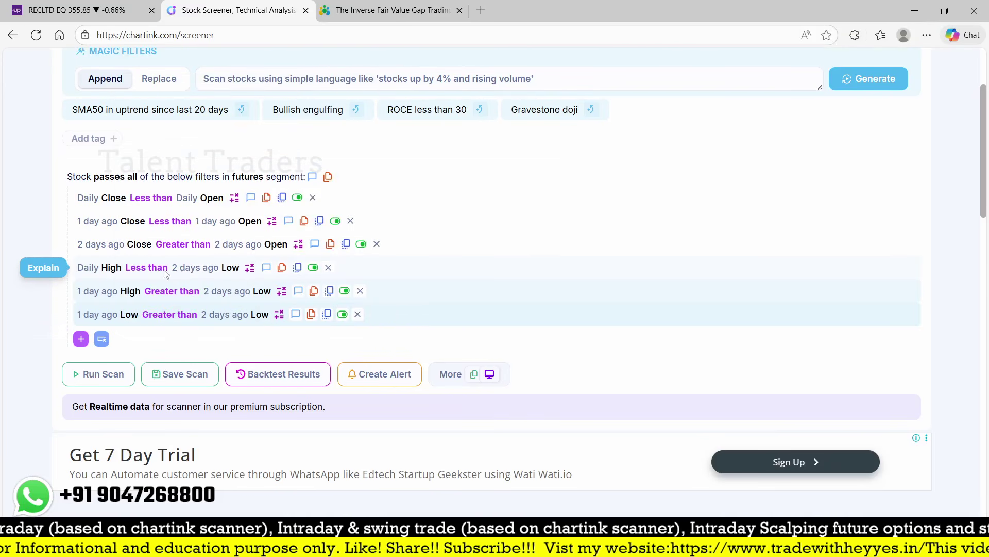
left_click(149, 109)
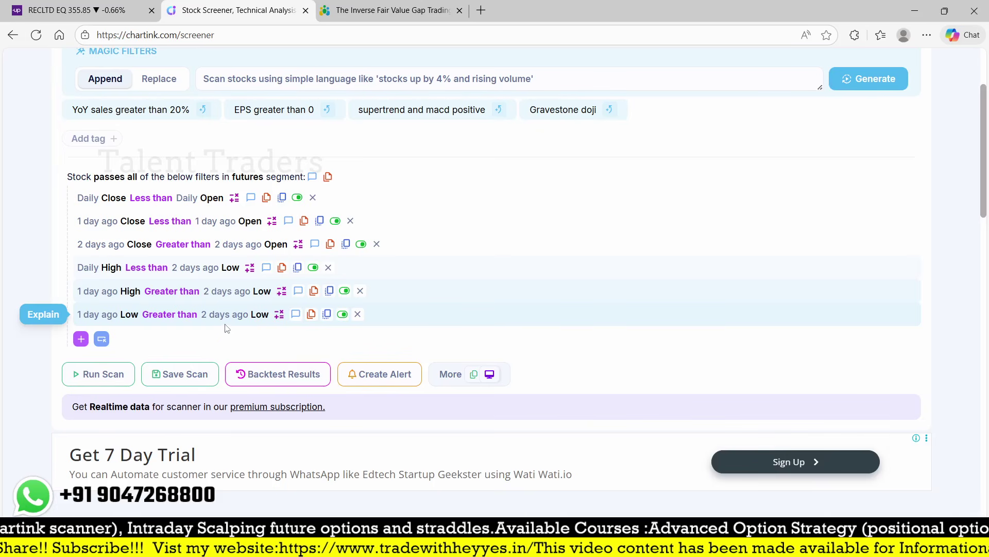
Step: Recheck the article's gap diagram and, back in Chartink, change the 1 day ago Low filter's comparison offset to Daily
left_click(370, 11)
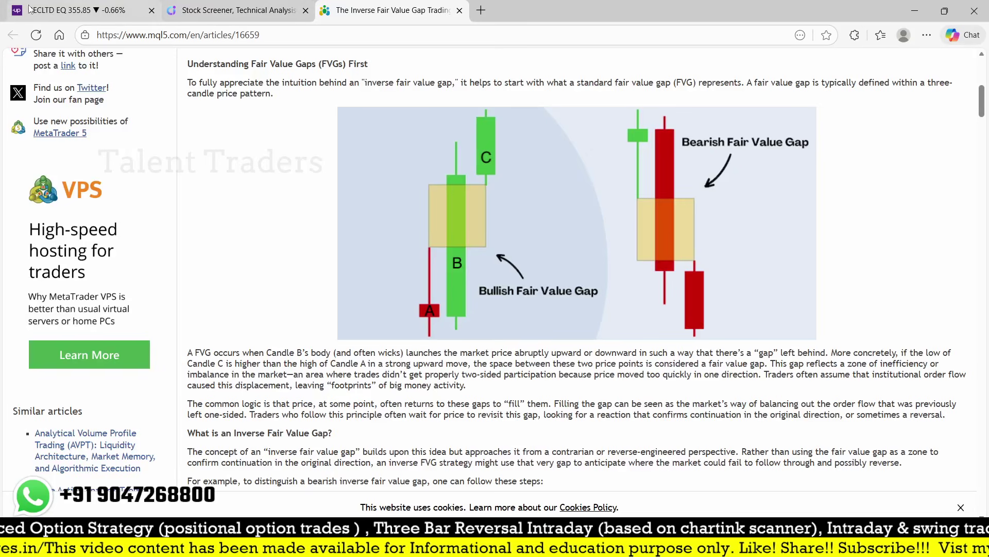
left_click(66, 6)
left_click(225, 7)
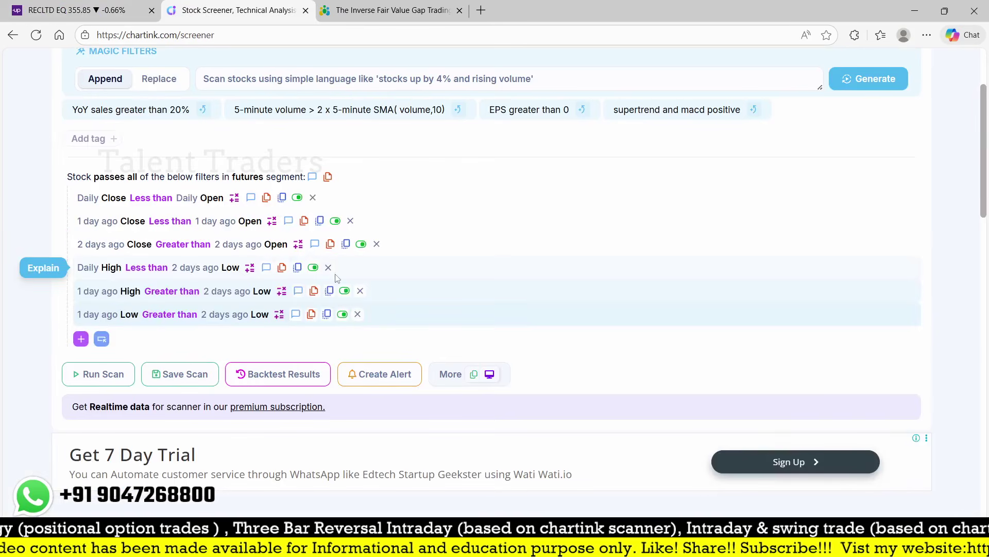
left_click(226, 314)
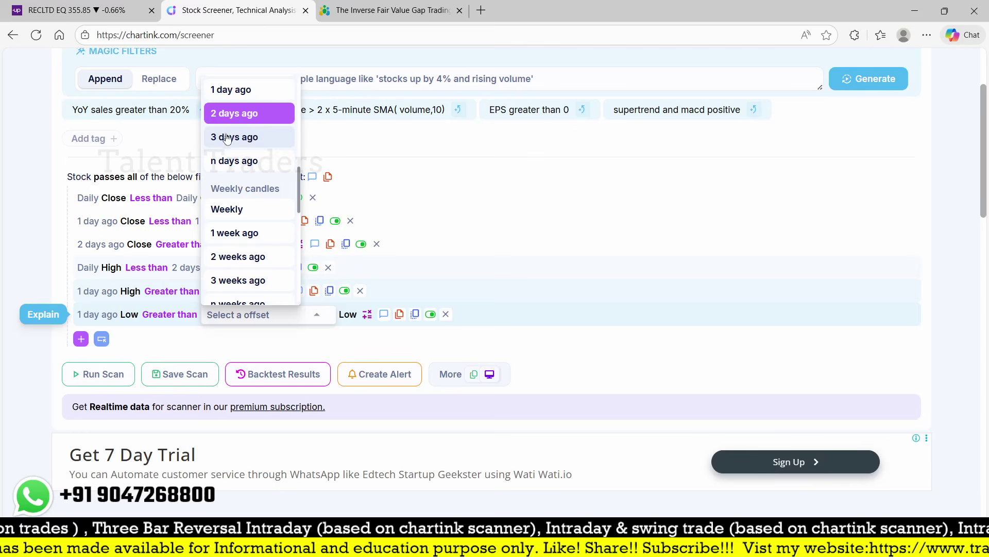
scroll(229, 89, "up", 3)
left_click(227, 193)
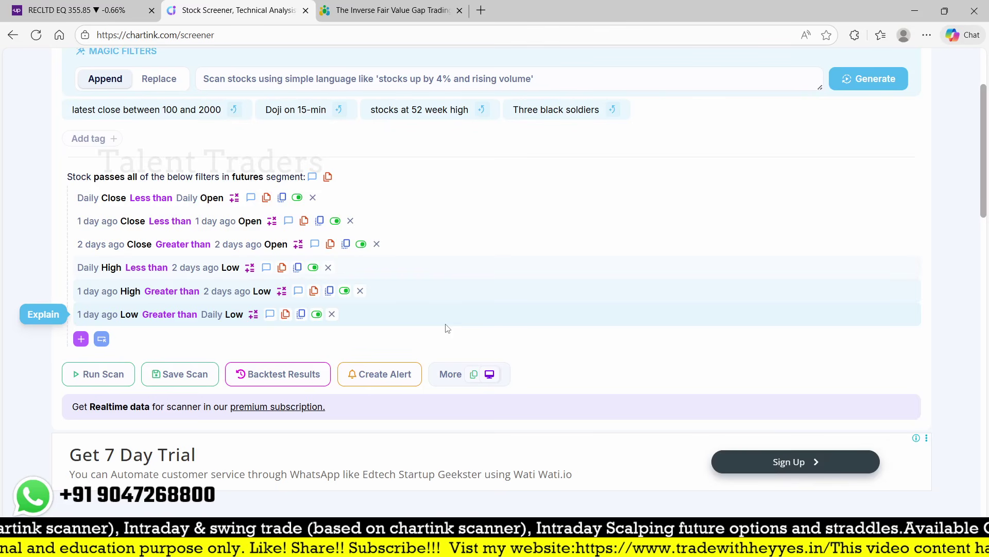
Step: Sketch the three candles of the bearish gap with their level lines beside the Chartink filters, and clear the drawing
left_click(778, 544)
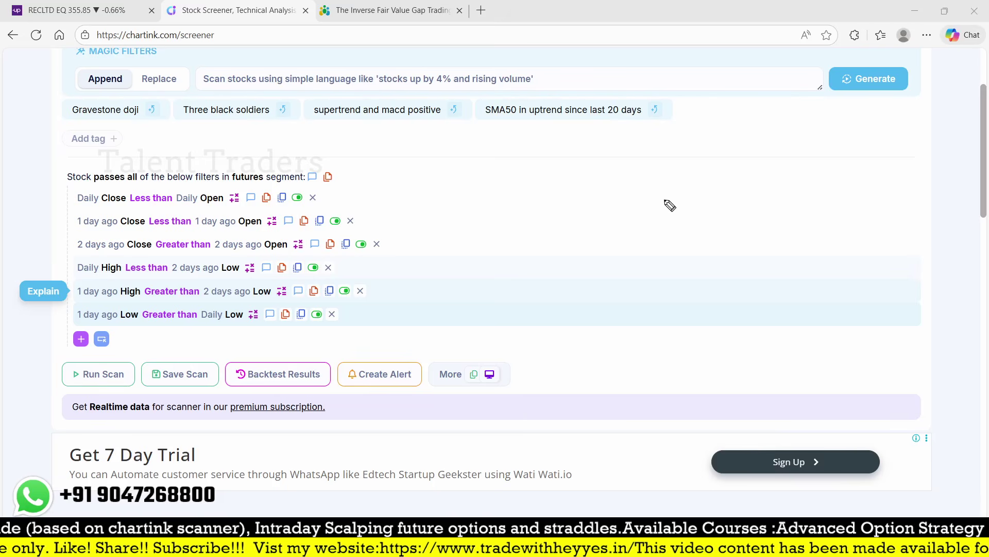
mouse_move(662, 185)
left_mouse_down()
mouse_move(690, 235)
mouse_move(676, 185)
mouse_move(647, 191)
left_mouse_up()
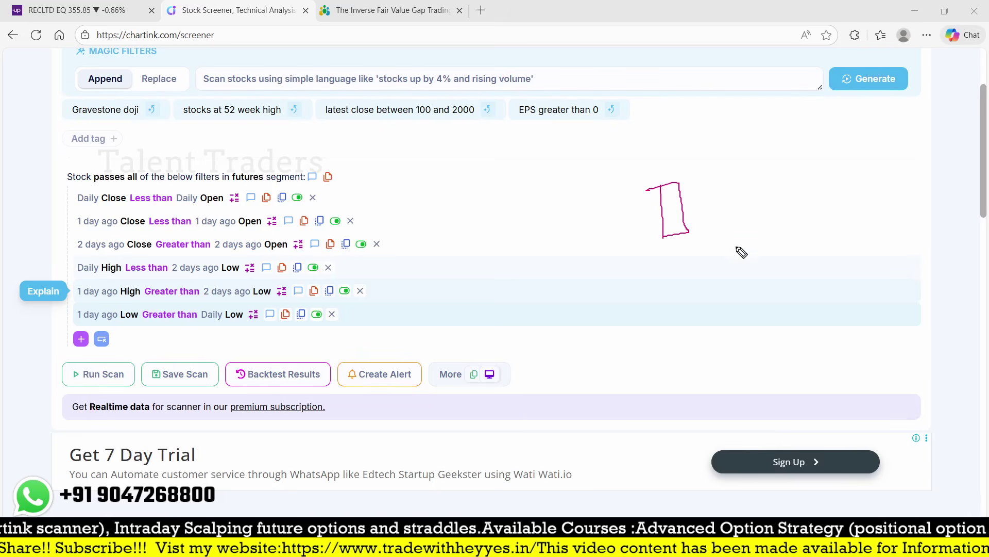
mouse_move(698, 221)
left_mouse_down()
mouse_move(700, 256)
mouse_move(720, 219)
mouse_move(696, 221)
left_mouse_up()
mouse_move(619, 170)
left_mouse_down()
mouse_move(625, 214)
mouse_move(614, 174)
left_mouse_up()
left_click_drag(624, 209, 707, 198)
mouse_move(654, 237)
left_mouse_down()
mouse_move(729, 222)
mouse_move(665, 251)
mouse_move(656, 191)
mouse_move(725, 171)
mouse_move(694, 234)
left_mouse_up()
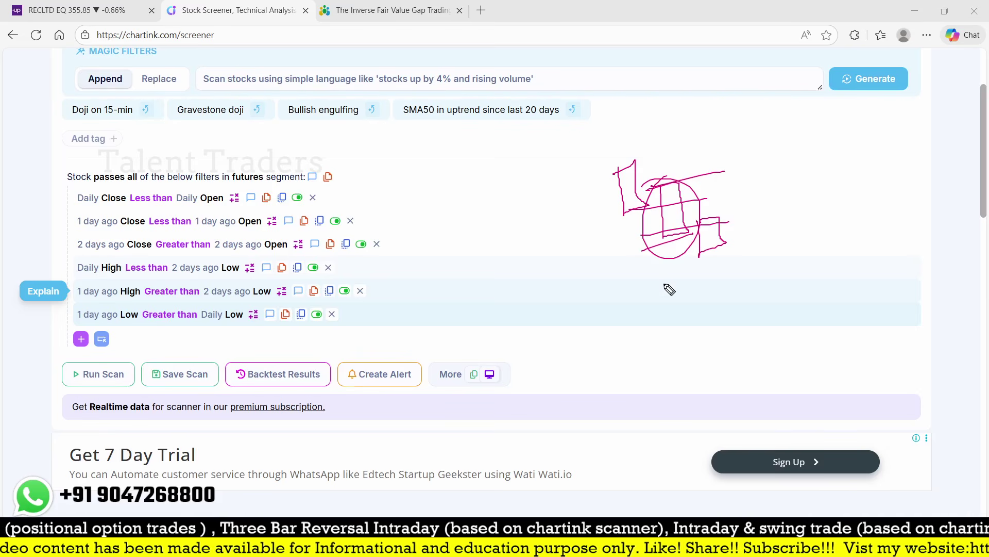
left_click_drag(690, 266, 630, 237)
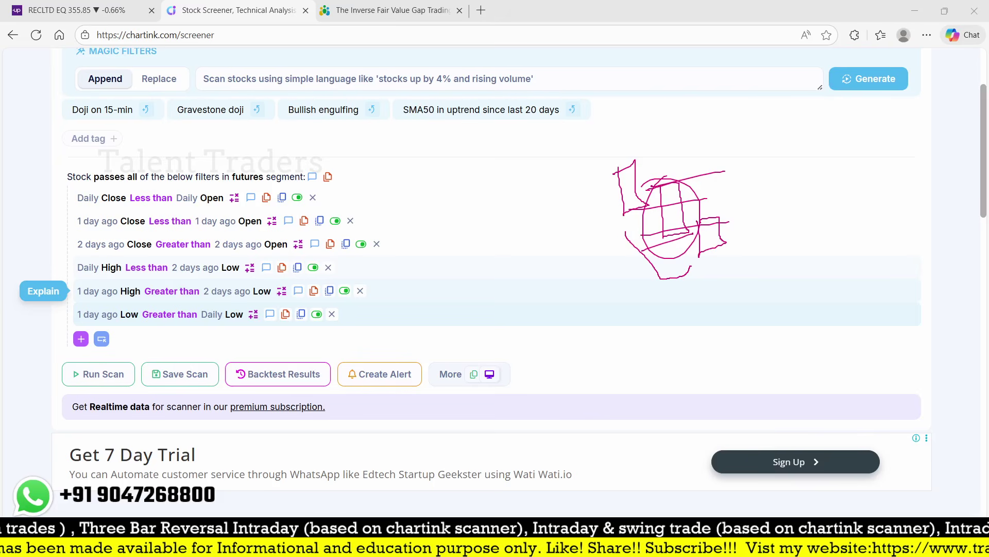
key("Escape")
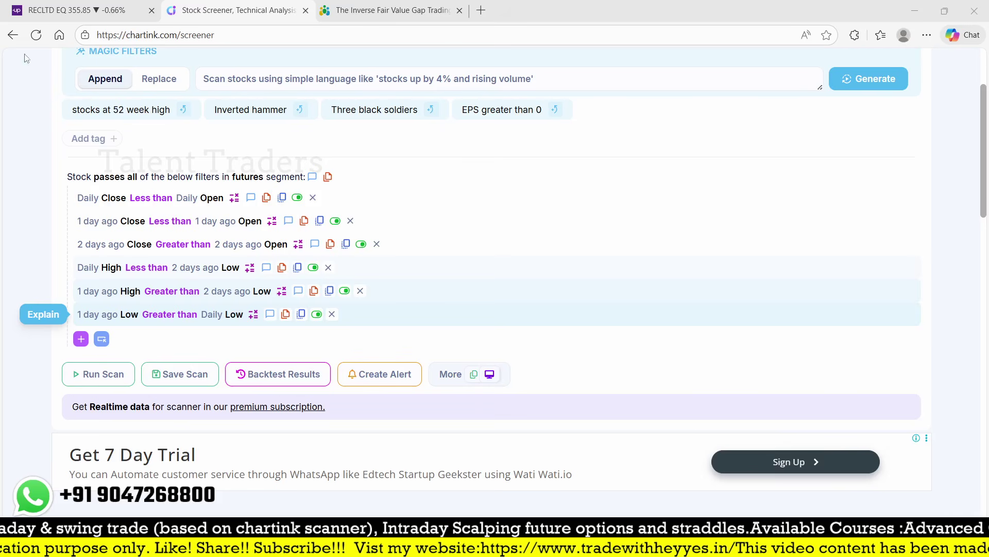
Step: Recheck the article's diagram, duplicate the 1 day ago Low filter in Chartink and set the copy to Less than Daily High
left_click(379, 11)
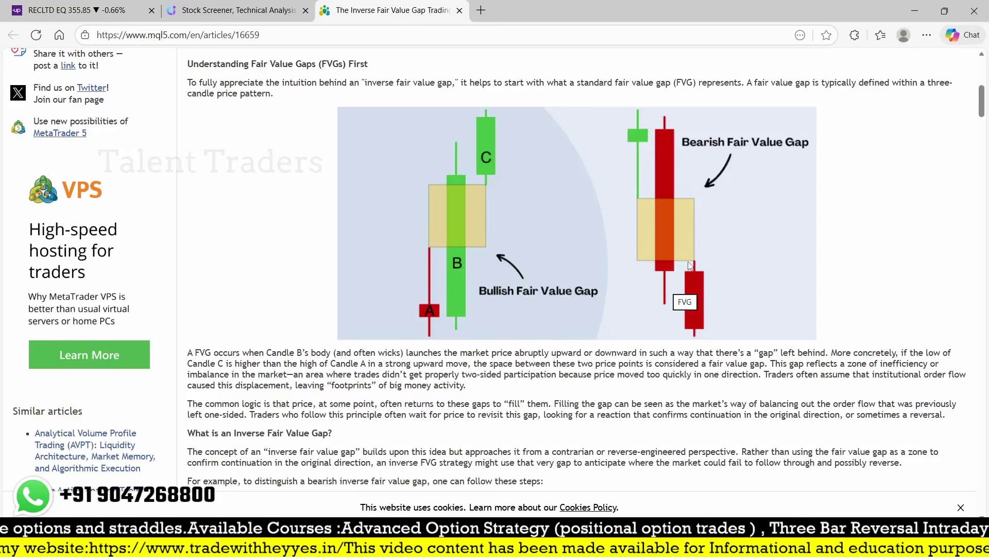
left_click(232, 10)
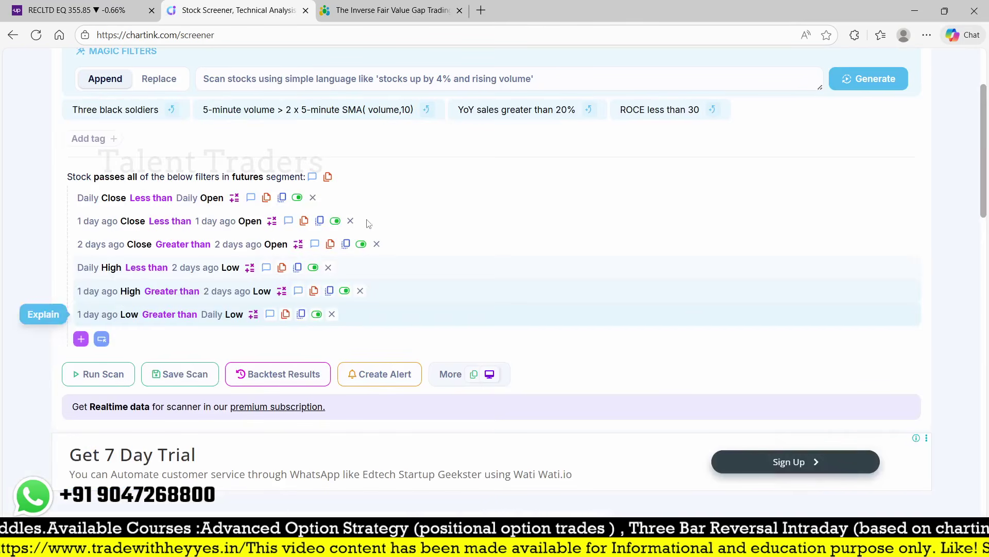
left_click(301, 314)
left_click(172, 339)
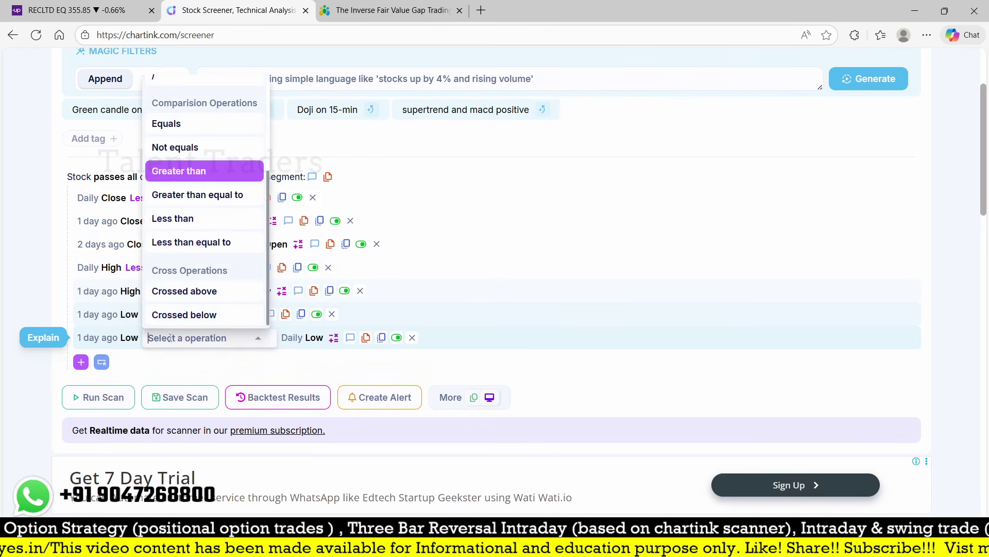
type("less")
left_click(173, 291)
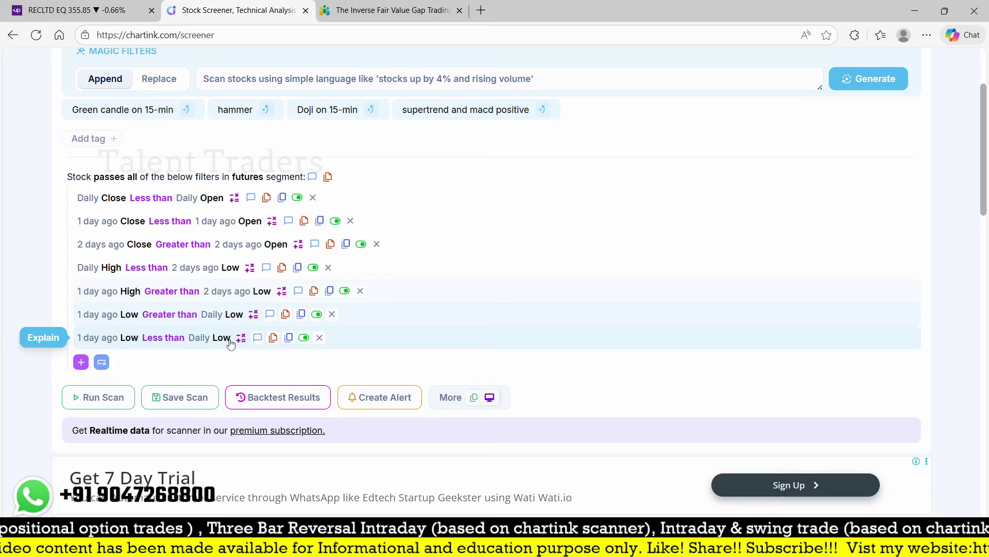
left_click(227, 346)
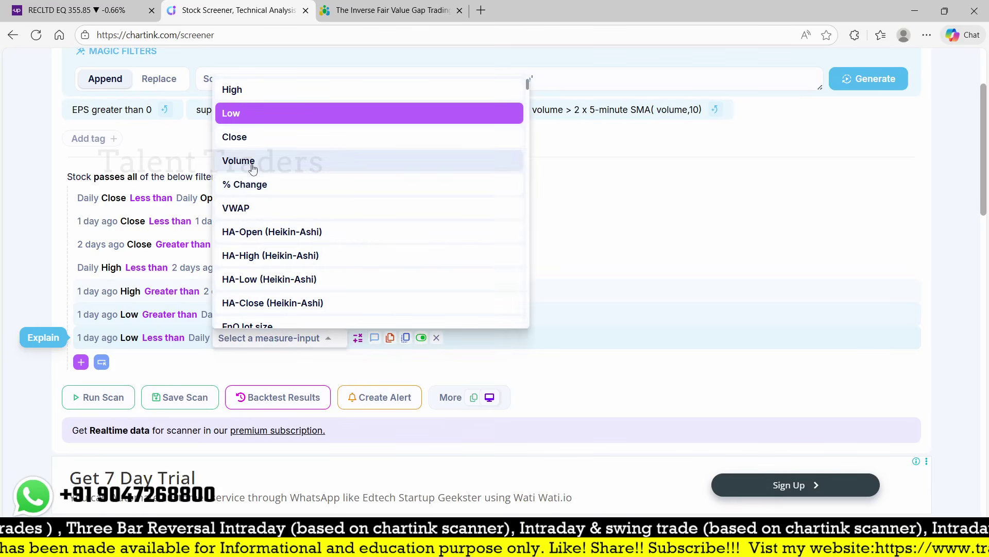
scroll(255, 155, "up", 3)
left_click(254, 219)
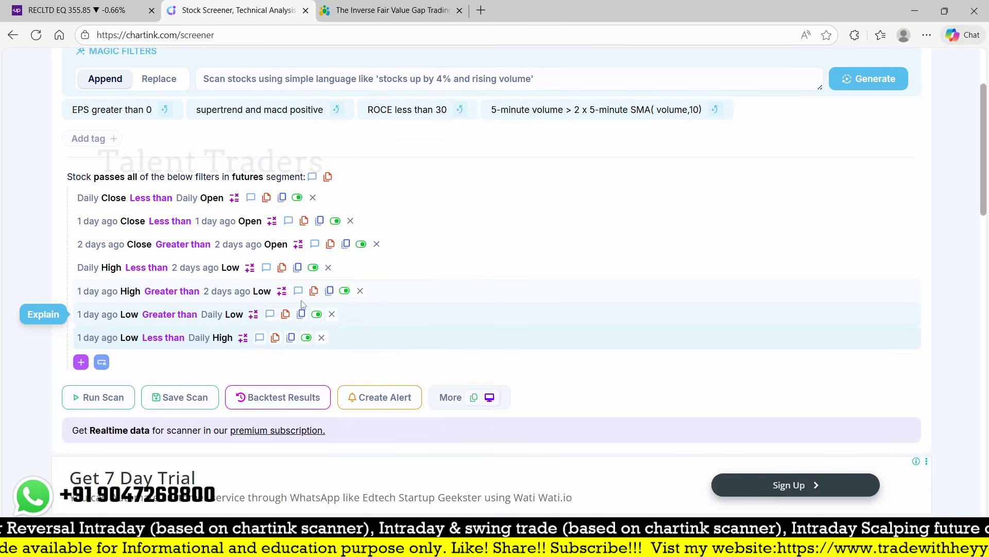
Step: Review the article's diagram, duplicate the 1 day ago High filter in Chartink and set the copy to Less than 2 days ago High
key("ctrl+Tab")
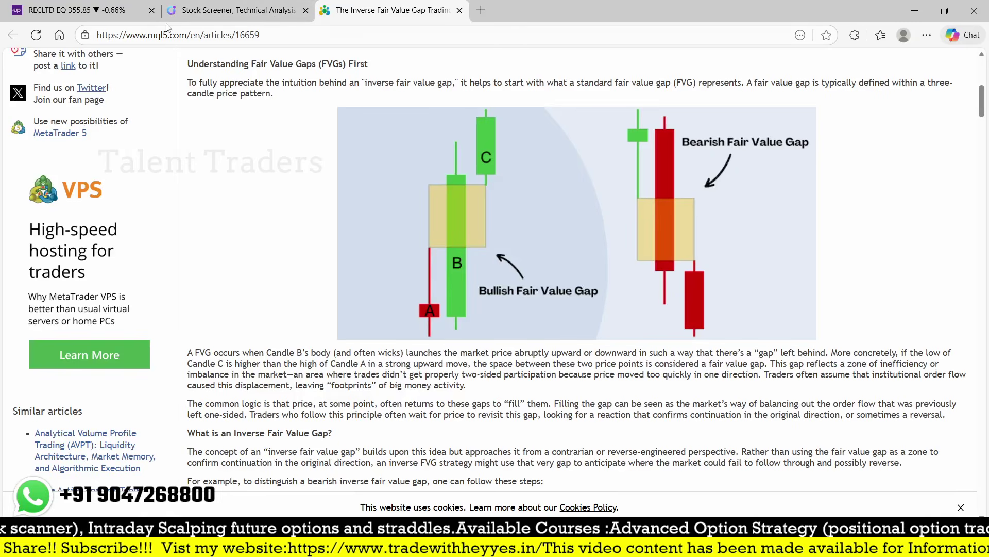
key("ctrl+Tab")
left_click(239, 8)
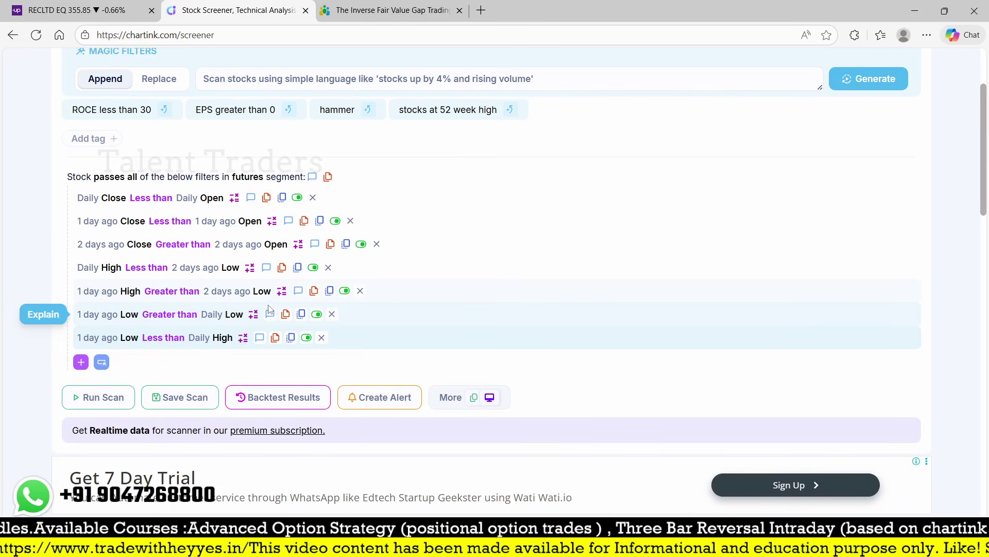
left_click(329, 291)
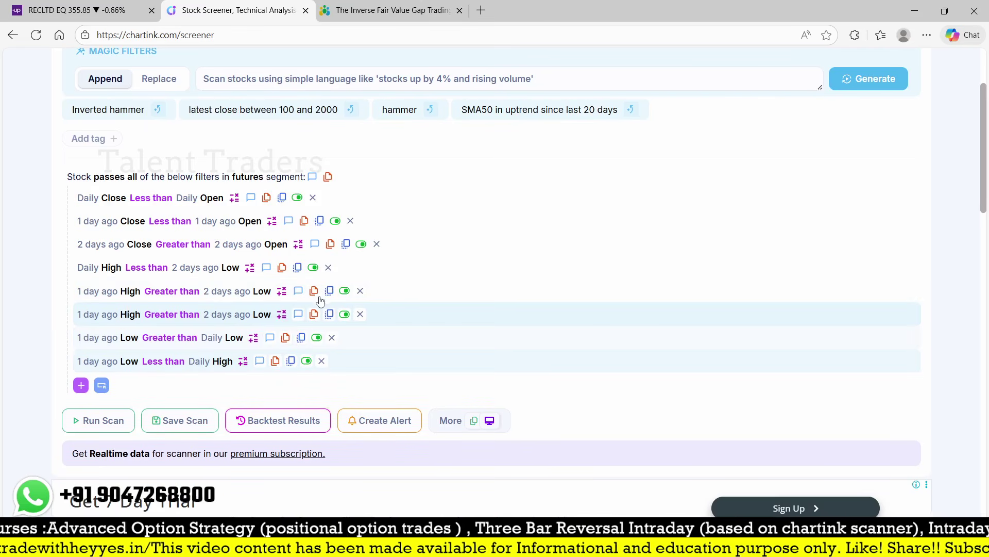
left_click(162, 320)
type("le")
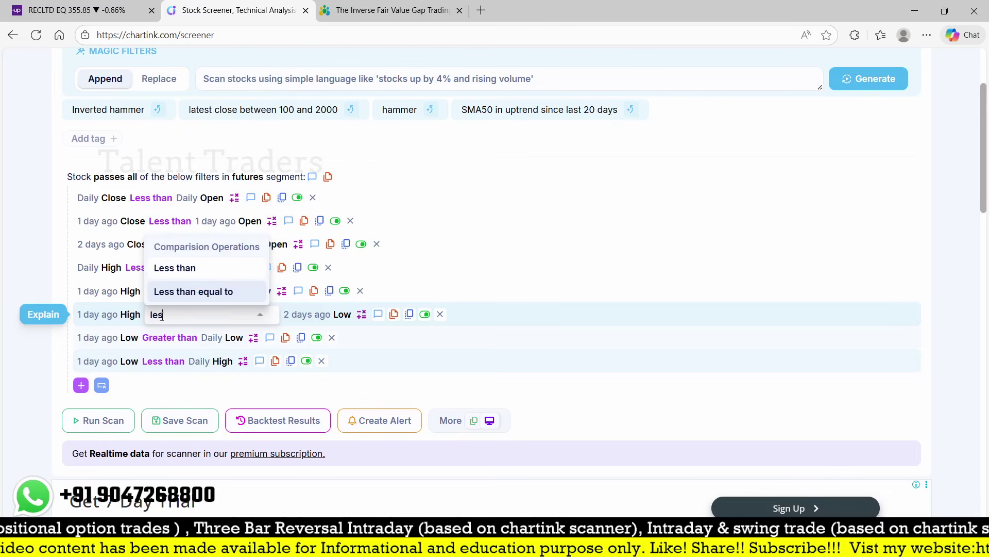
type("s")
left_click(166, 268)
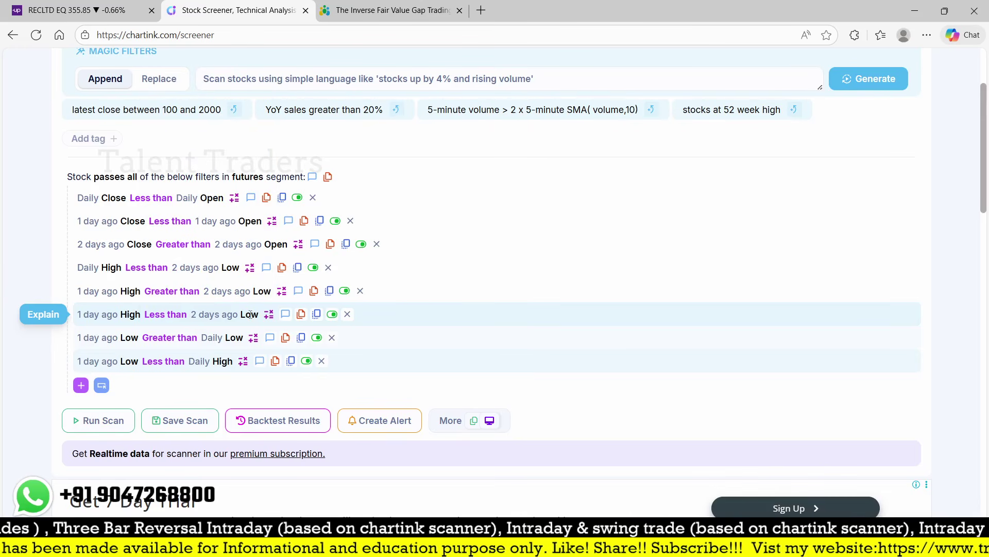
left_click(250, 315)
left_click(282, 110)
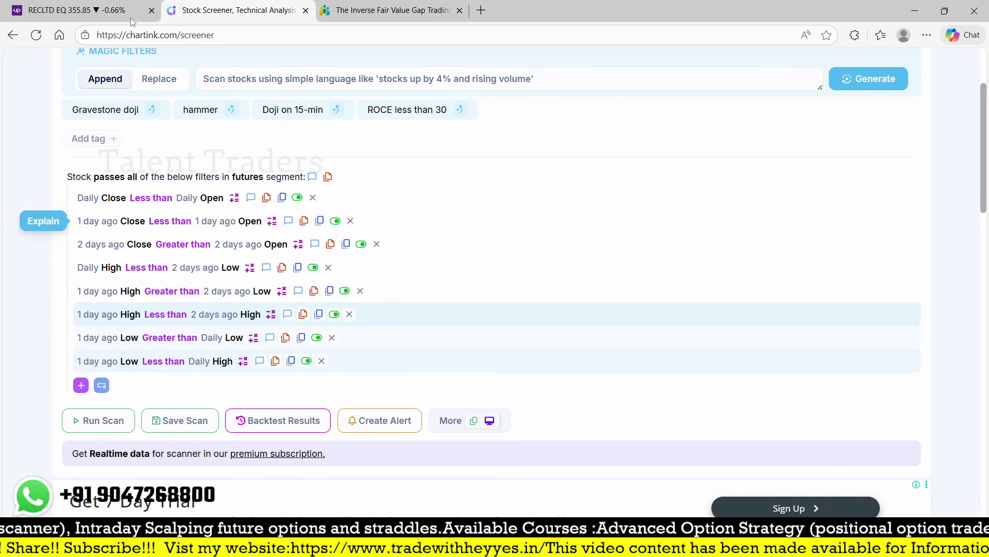
Step: Mark the highs and lows of the three bearish gap candles on the article's diagram, and clear the markings
key("ctrl+shift+Tab")
left_click(341, 4)
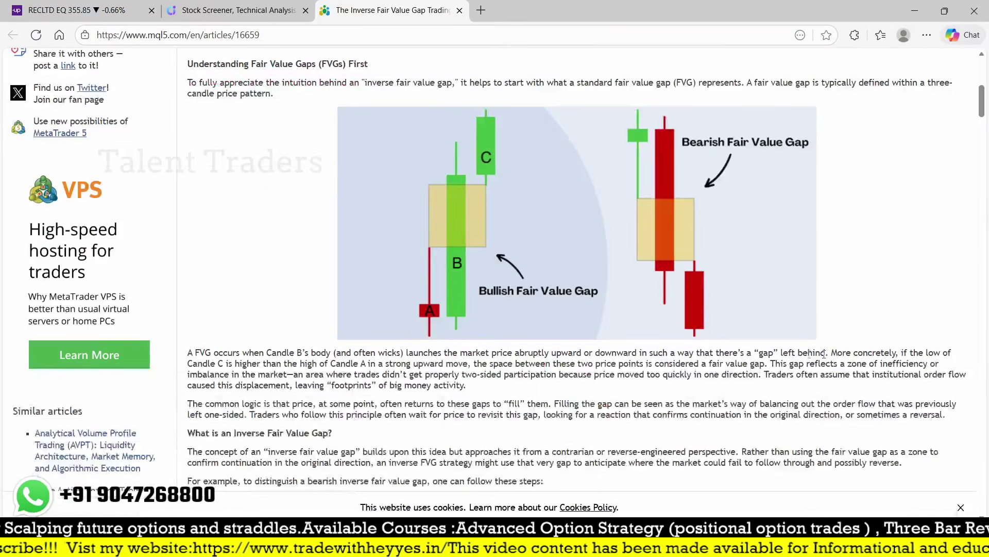
key("ctrl+alt+g")
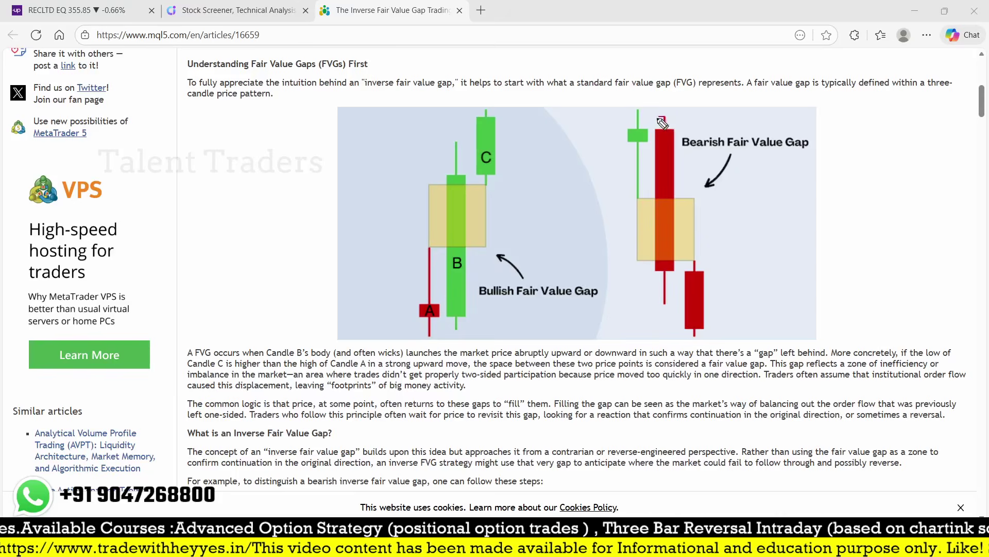
mouse_move(661, 120)
left_mouse_down()
mouse_move(666, 131)
mouse_move(672, 123)
left_mouse_up()
left_click_drag(622, 199, 669, 199)
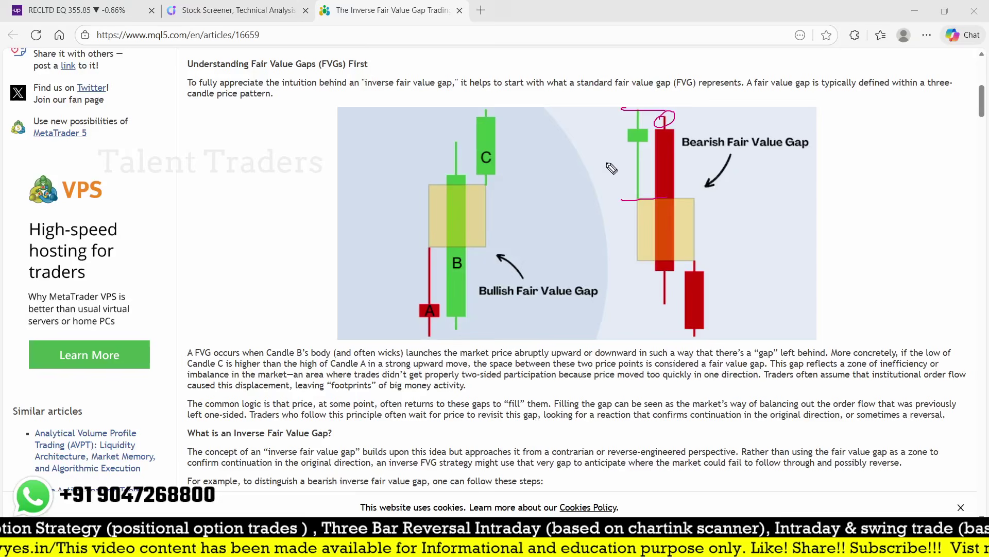
left_click_drag(586, 172, 622, 159)
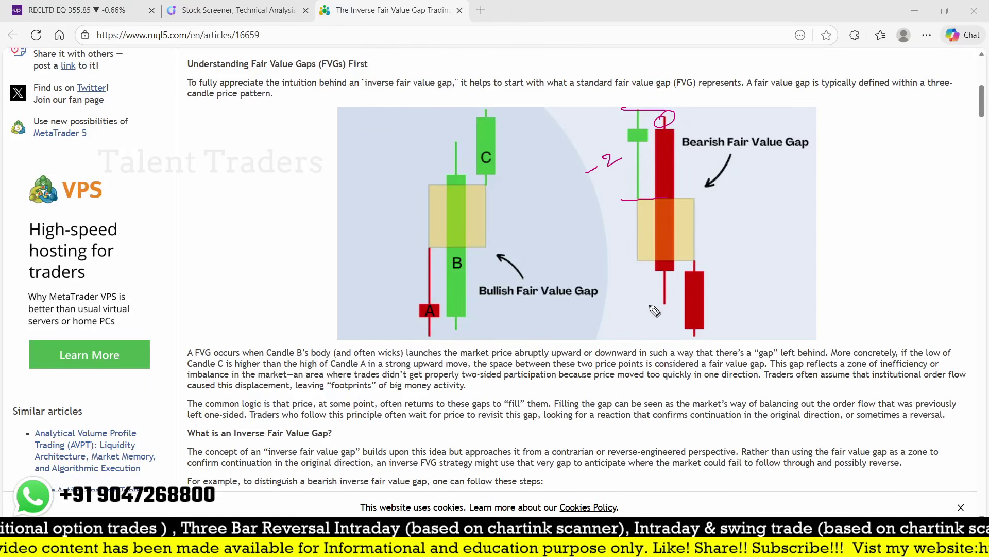
left_click_drag(649, 306, 674, 305)
left_click_drag(680, 259, 721, 259)
left_click_drag(673, 341, 725, 336)
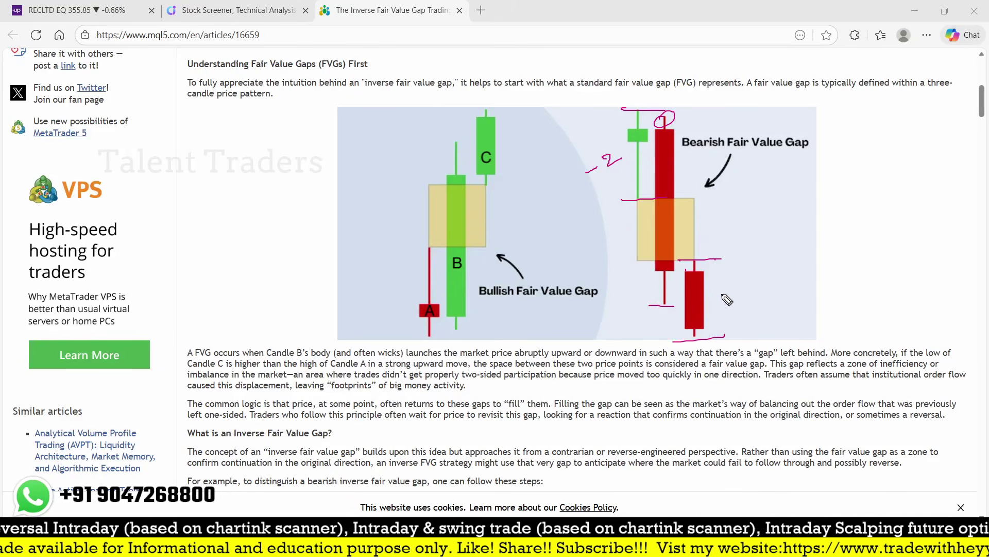
mouse_move(732, 288)
left_mouse_down()
mouse_move(723, 293)
mouse_move(768, 270)
left_mouse_up()
left_click_drag(719, 313, 802, 281)
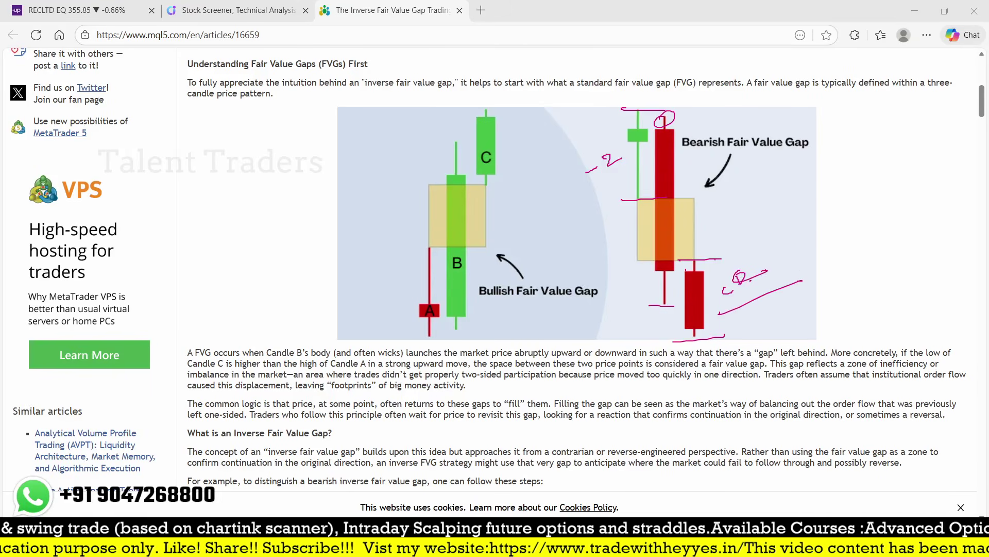
key("e")
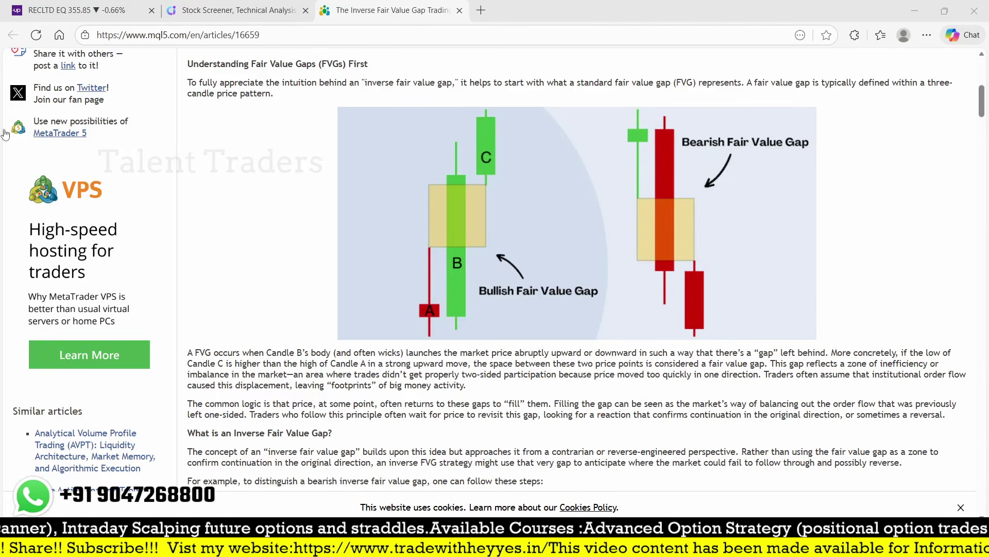
Step: Return to the Chartink screener and add an Abs filter with Daily Low as its inner value
left_click(217, 12)
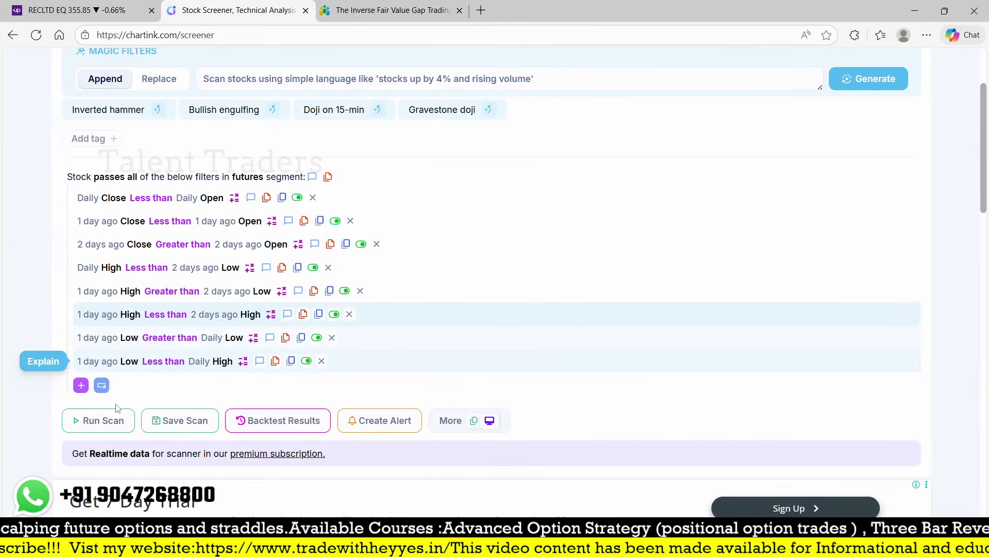
left_click(81, 387)
type("abs")
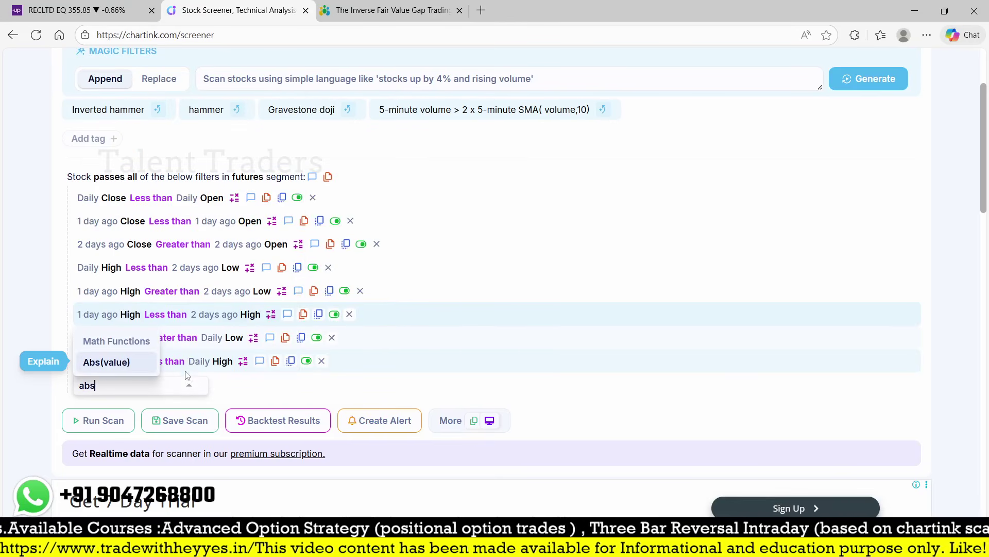
left_click(105, 363)
left_click(115, 385)
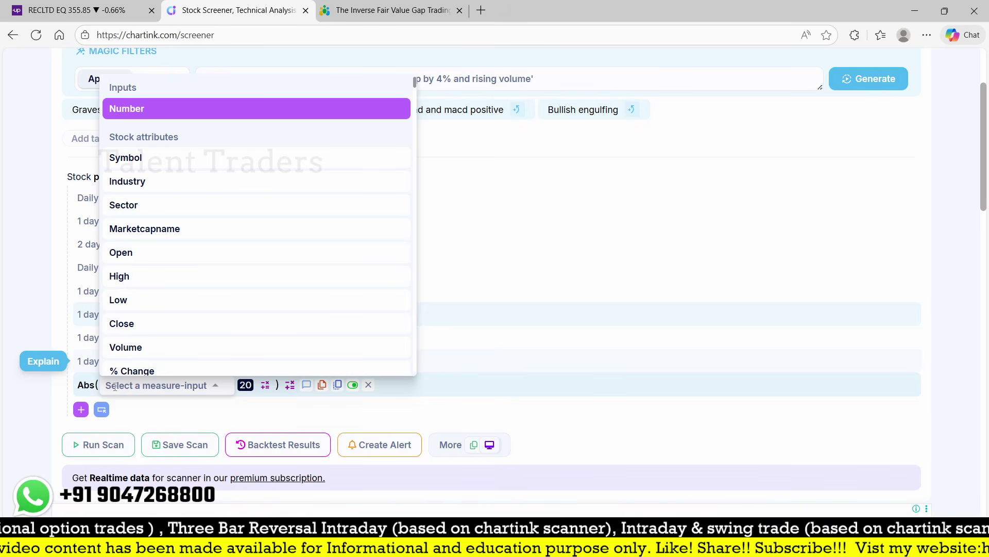
type("high")
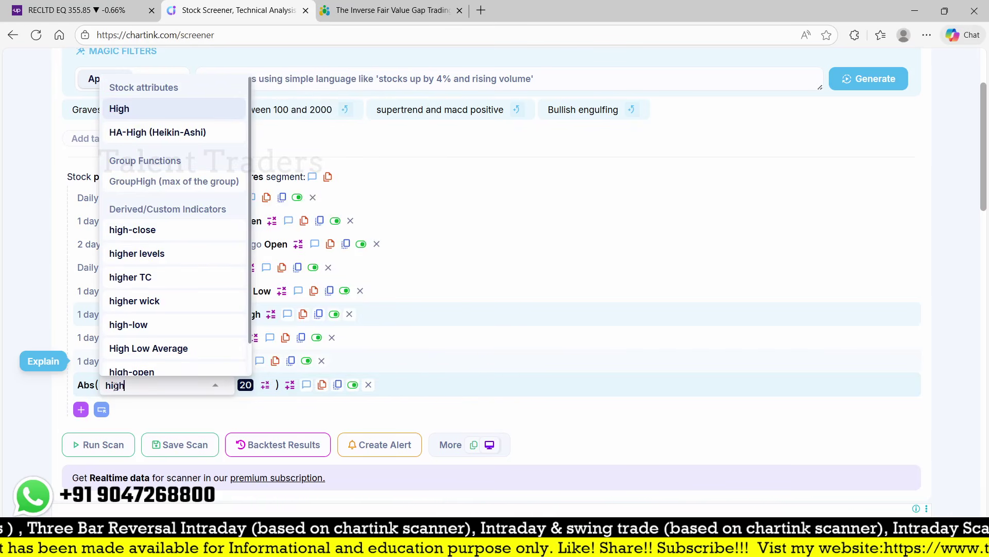
left_click(120, 109)
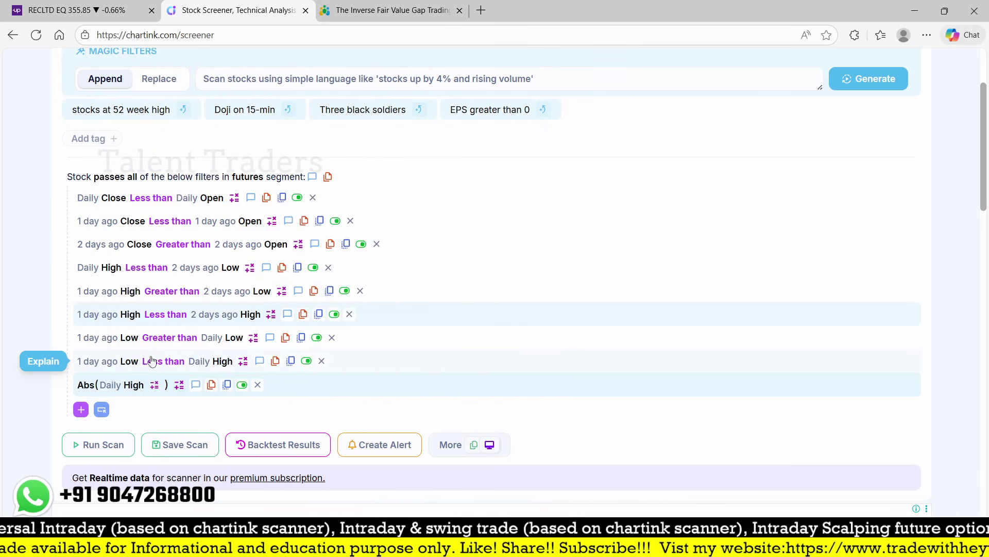
left_click(133, 385)
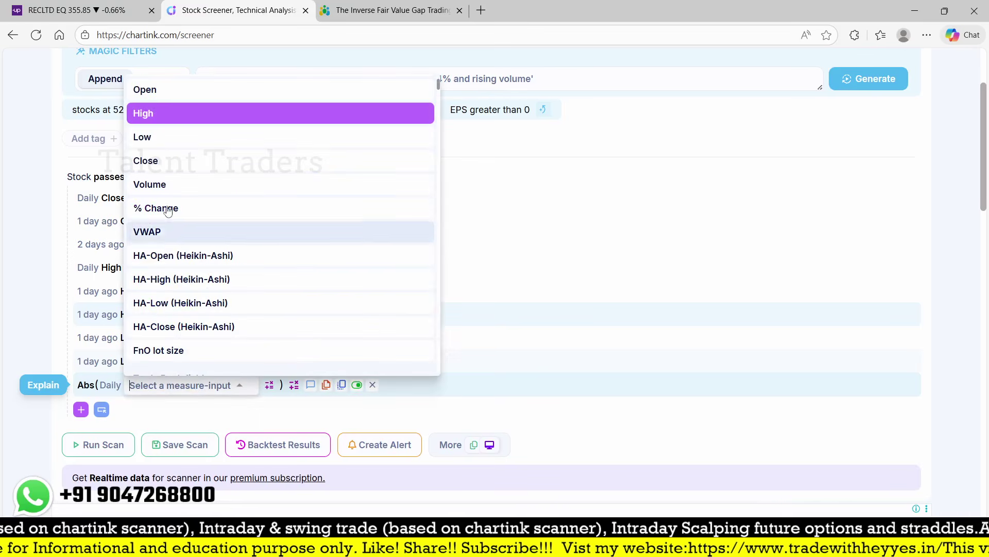
left_click(154, 135)
Step: Recheck the article's diagram and complete Chartink's Abs expression as 2 days ago Low minus Daily High
left_click(344, 6)
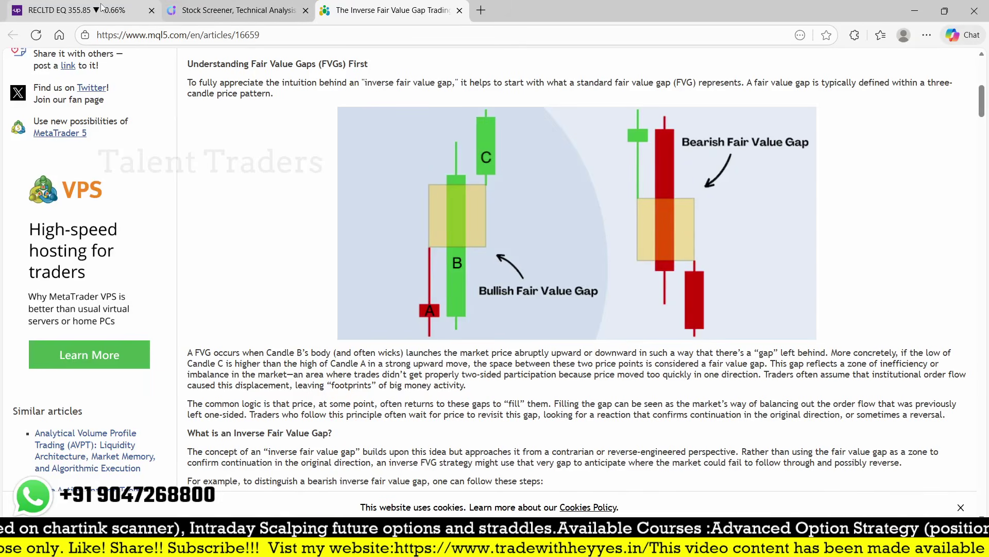
left_click(190, 19)
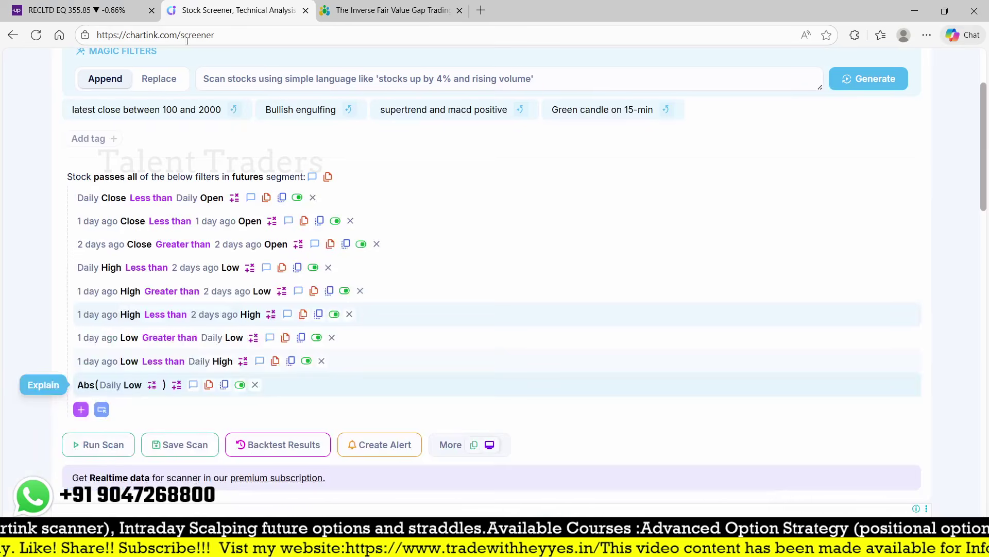
left_click(144, 390)
left_click(177, 184)
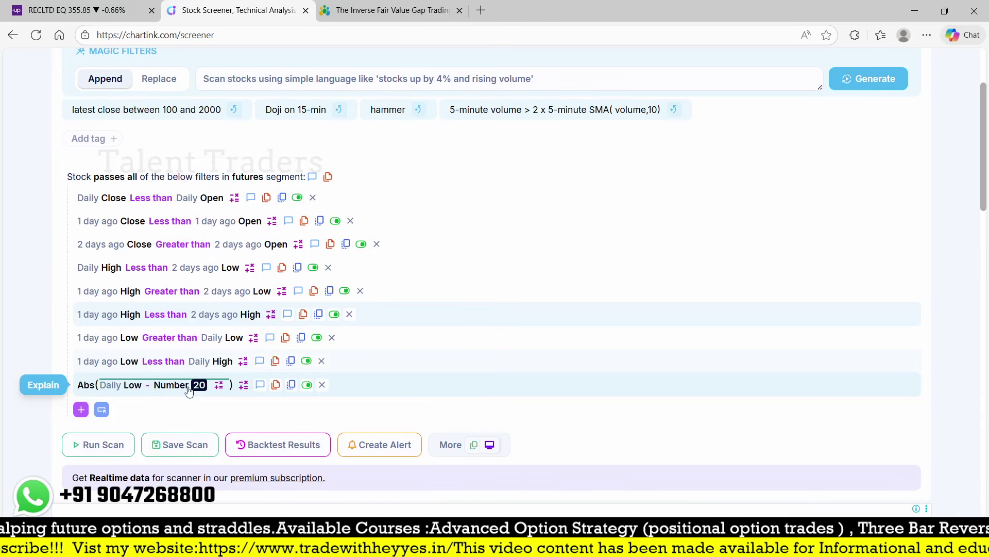
left_click(181, 385)
type("high")
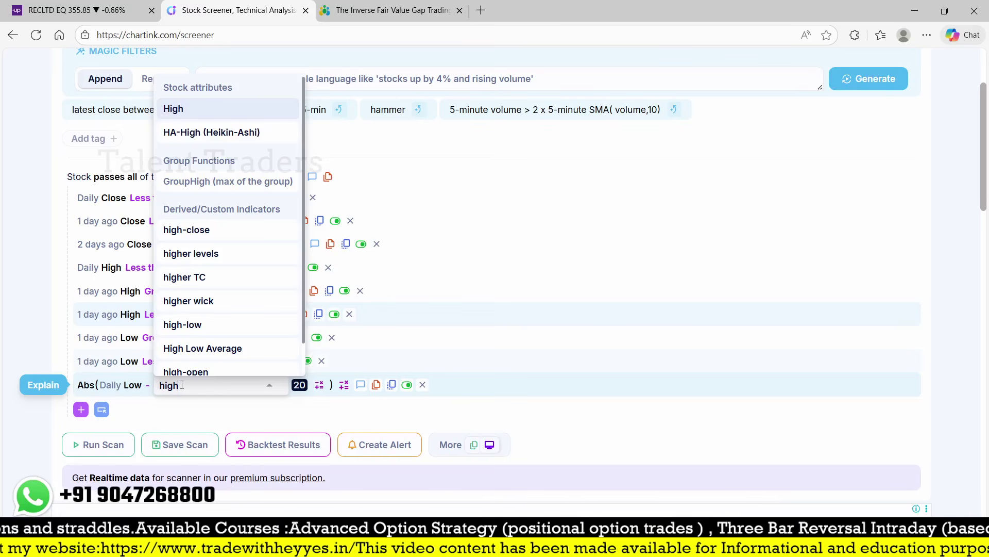
left_click(173, 108)
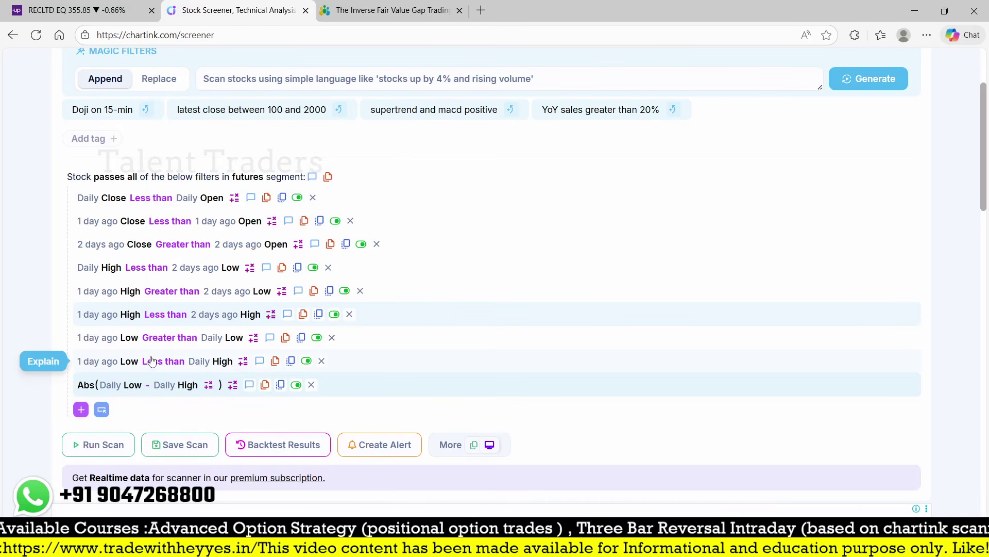
left_click(104, 385)
left_click(147, 186)
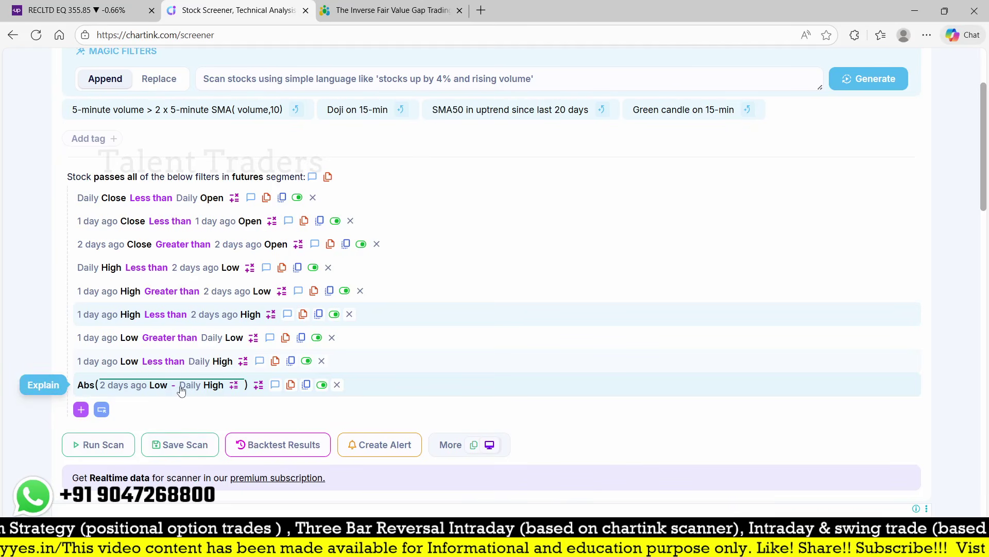
Step: Require the Abs gap expression to be Greater than Daily Close multiplied by the number 0.01
left_click(259, 385)
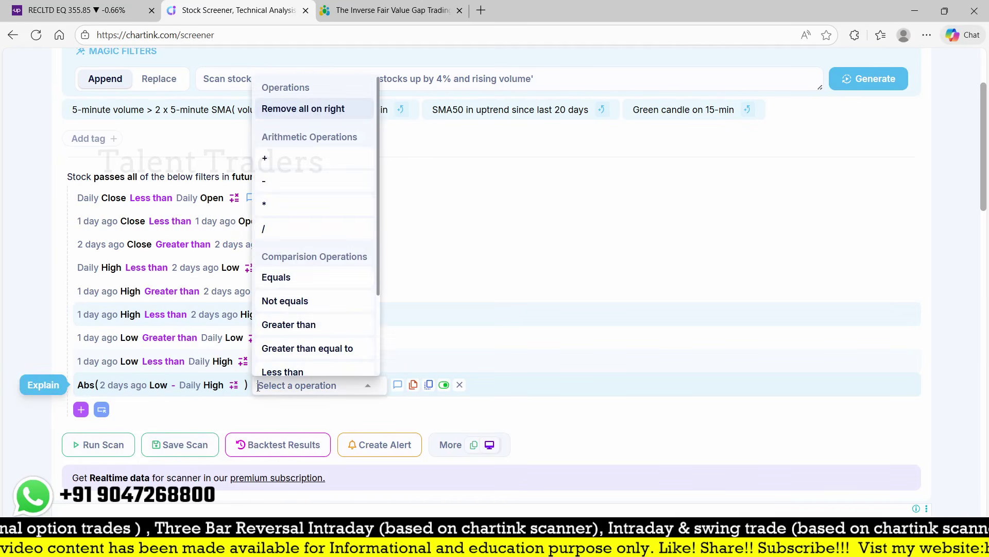
type("gre")
left_click(290, 340)
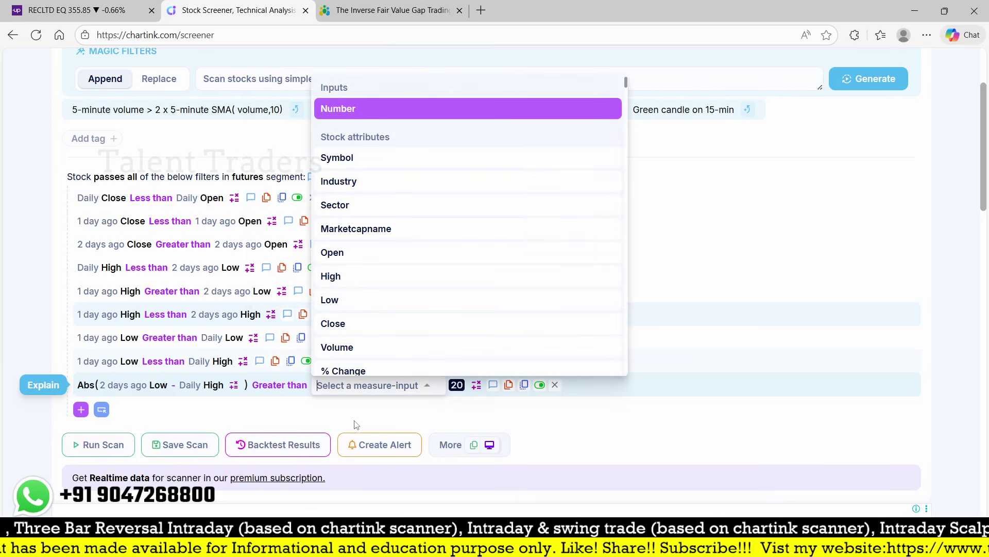
type("close")
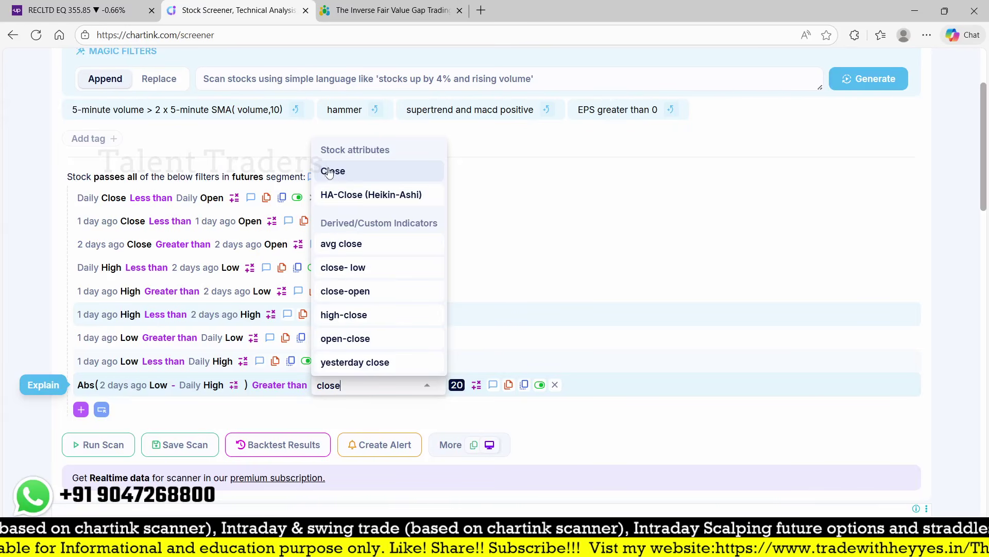
left_click(330, 172)
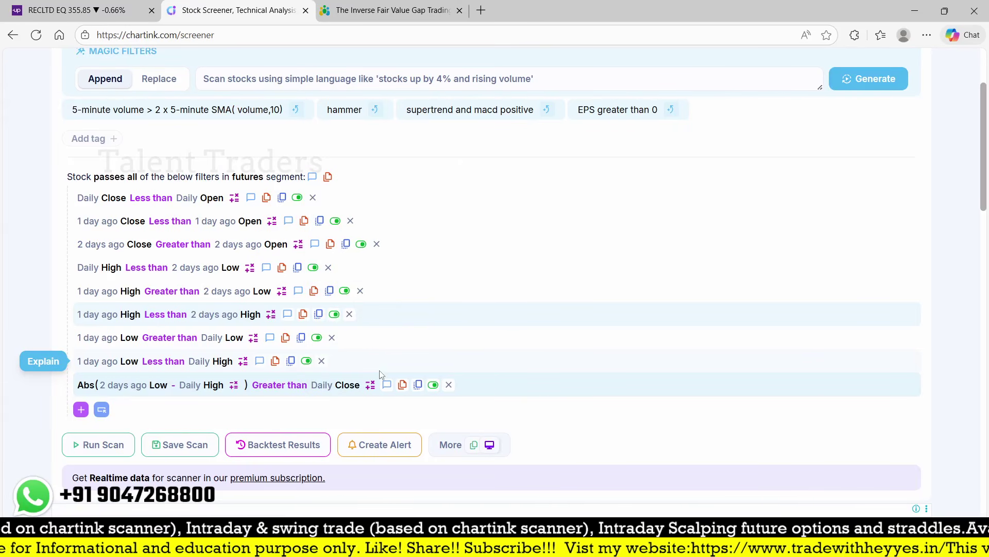
left_click(374, 386)
left_click(381, 207)
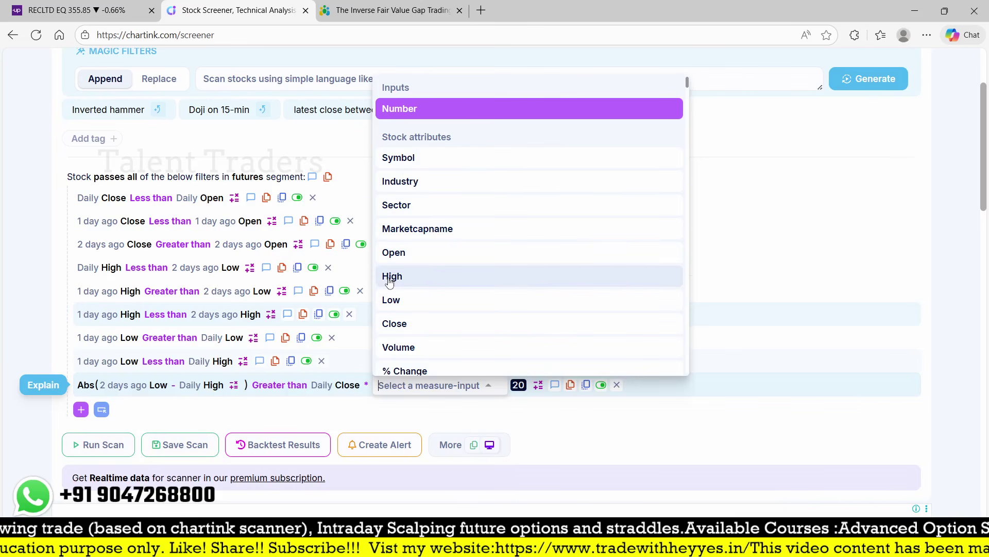
left_click(428, 110)
left_click(432, 385)
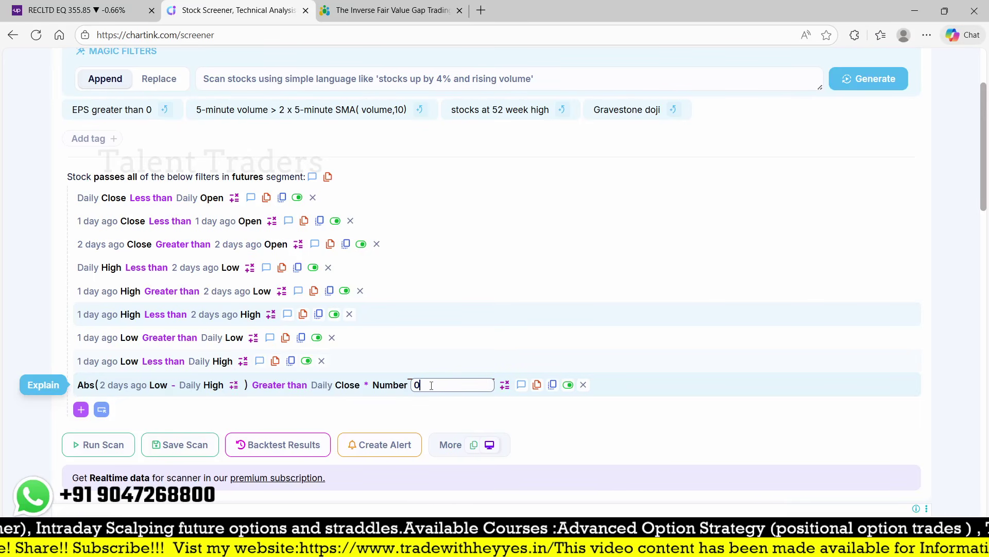
Step: Run the scan with the gap-size filter and bring up the list of matching stocks
scroll(435, 323, "down", 14)
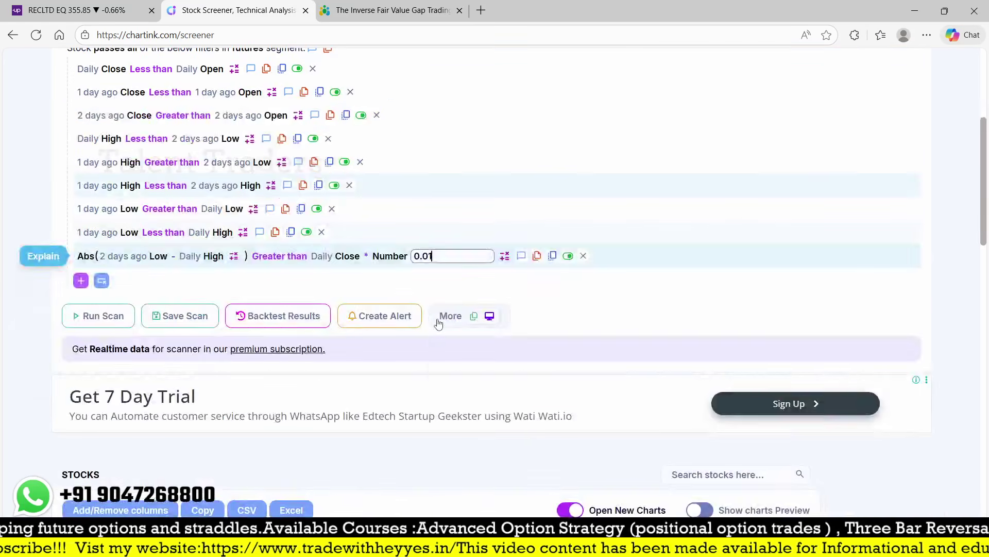
scroll(369, 332, "up", 10)
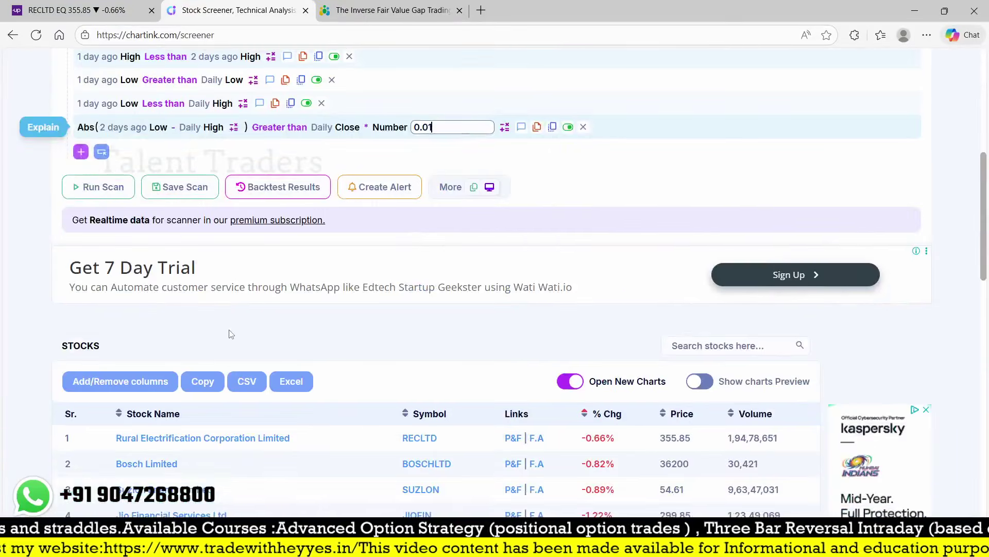
left_click(94, 324)
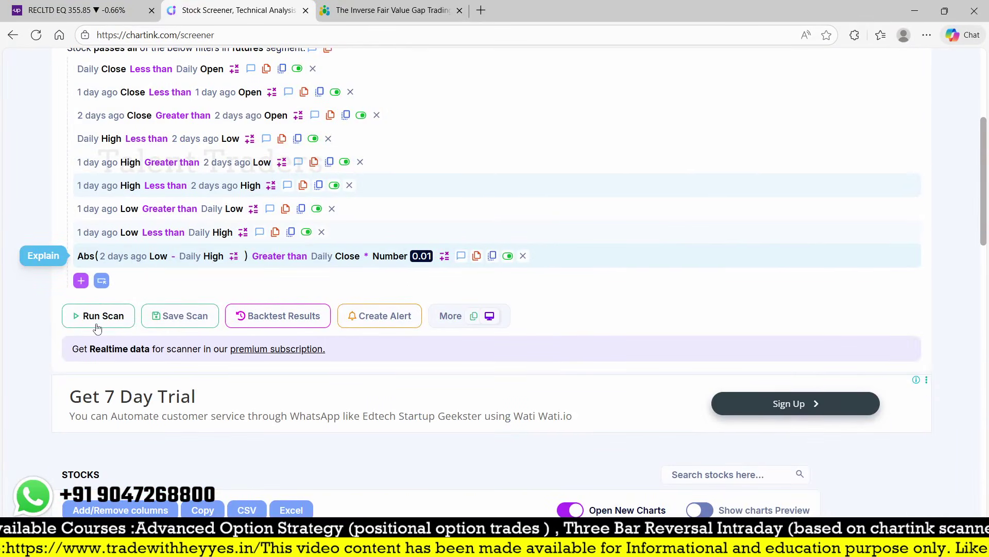
scroll(537, 296, "down", 5)
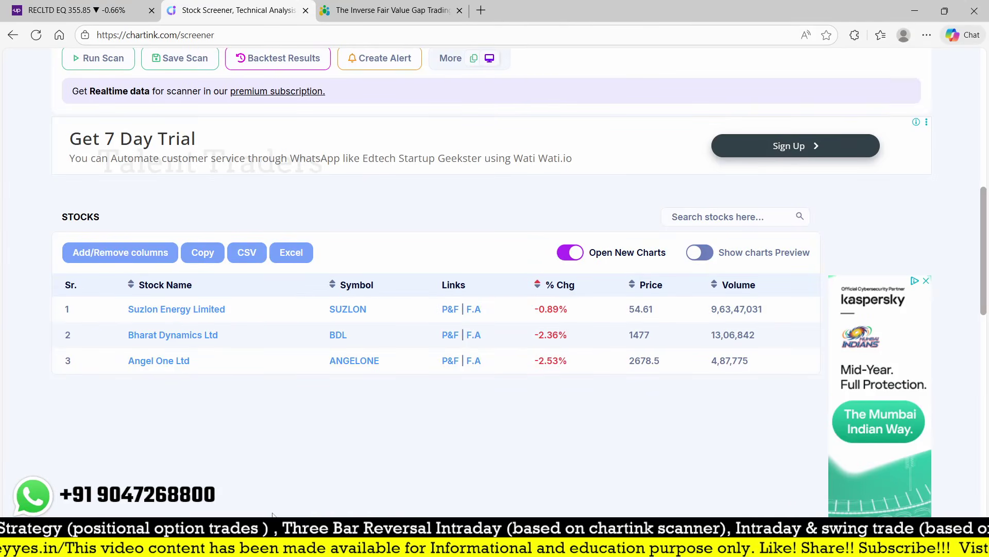
Step: Switch to the Upstox chart and load the NSE equity symbol ANGELONE through a search for "angel"
left_click(93, 10)
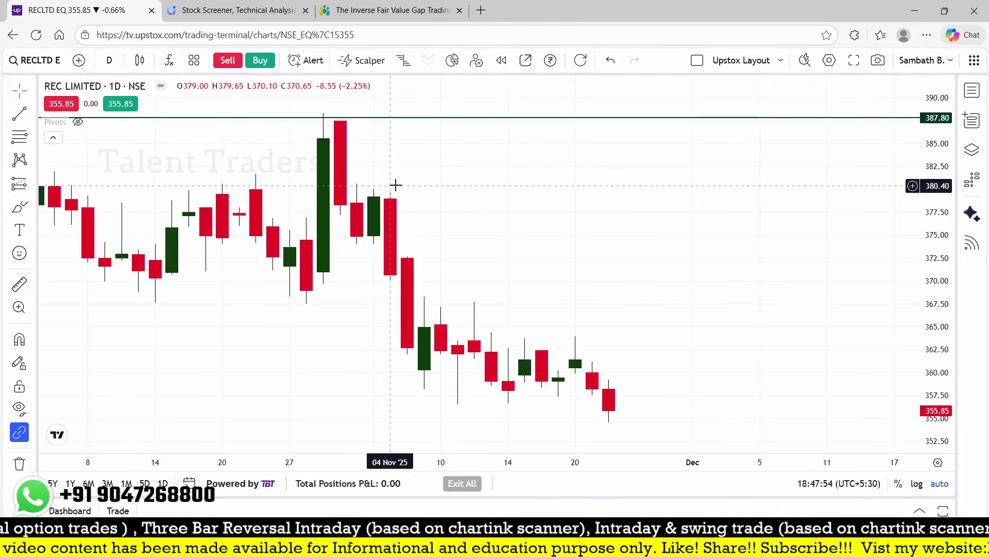
type("angel")
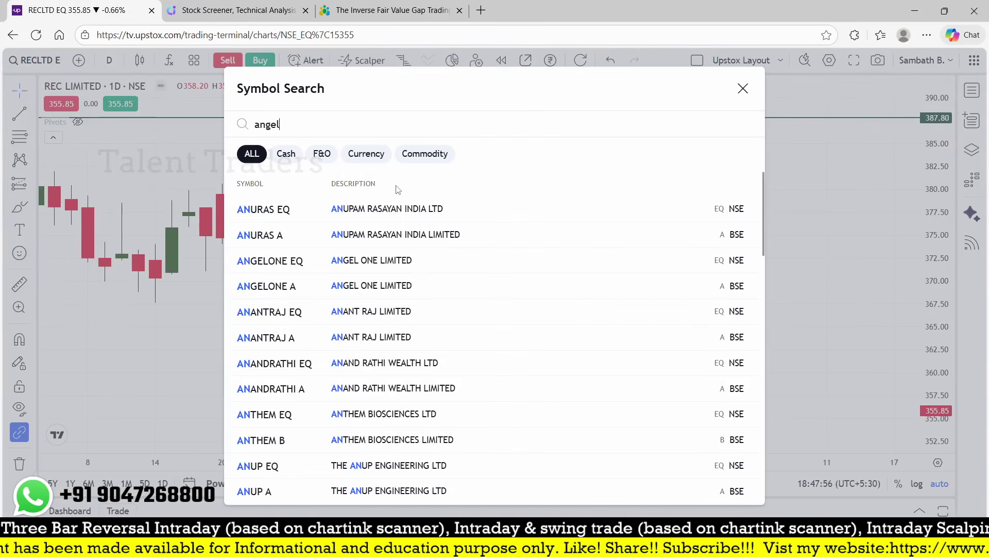
key("Down")
key("Return")
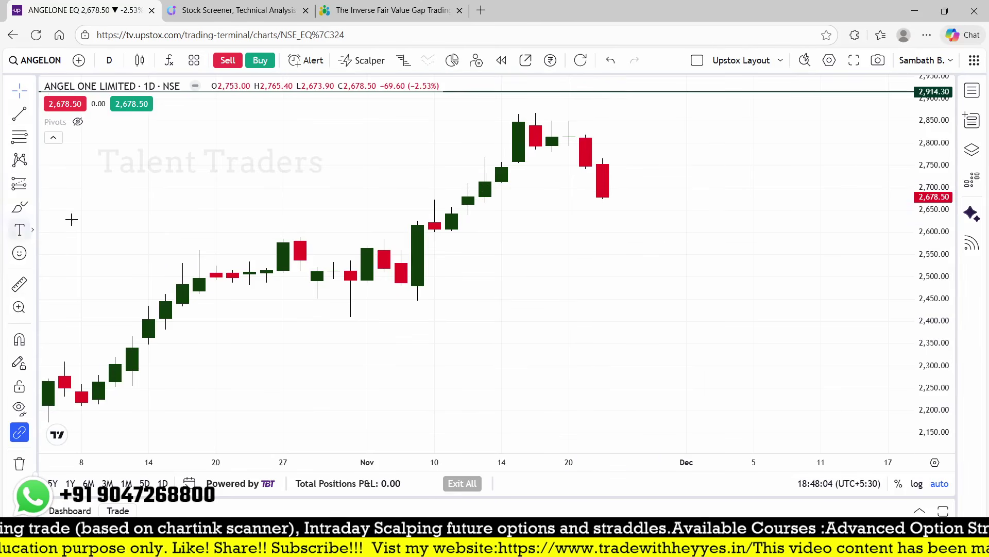
Step: Measure the price gap from the 20 Nov candle's low to the latest candle's high on the Angel One chart, then clear and remeasure it
left_click(19, 284)
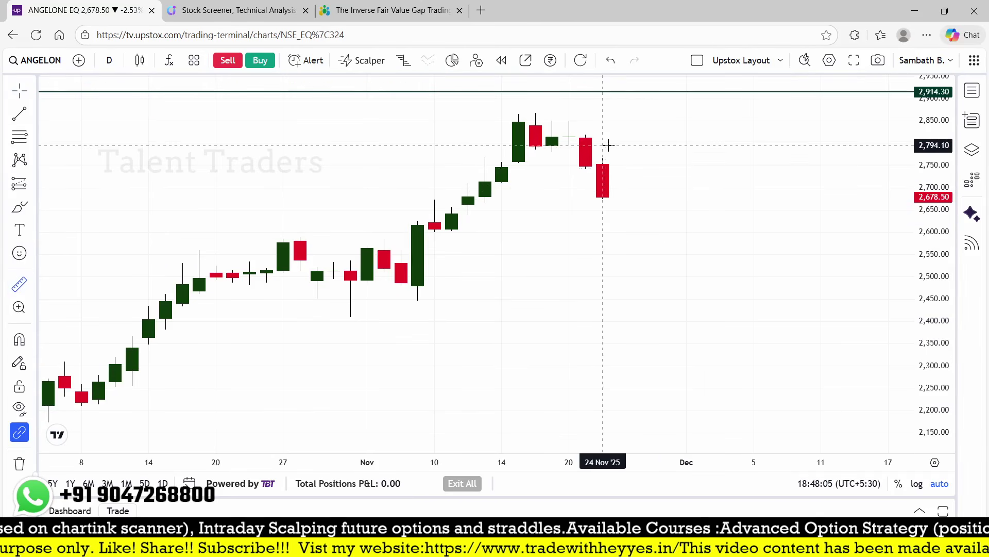
left_click(575, 147)
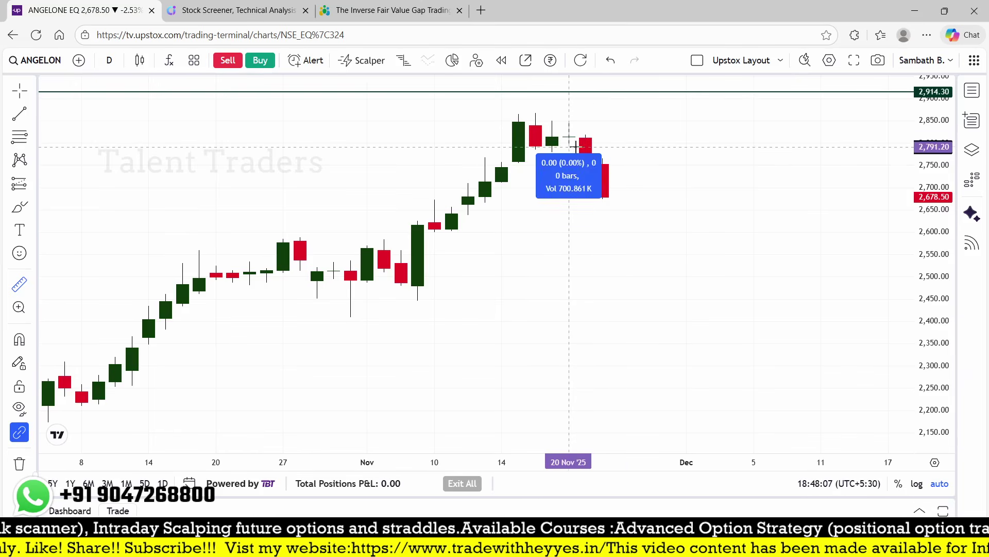
left_click(671, 159)
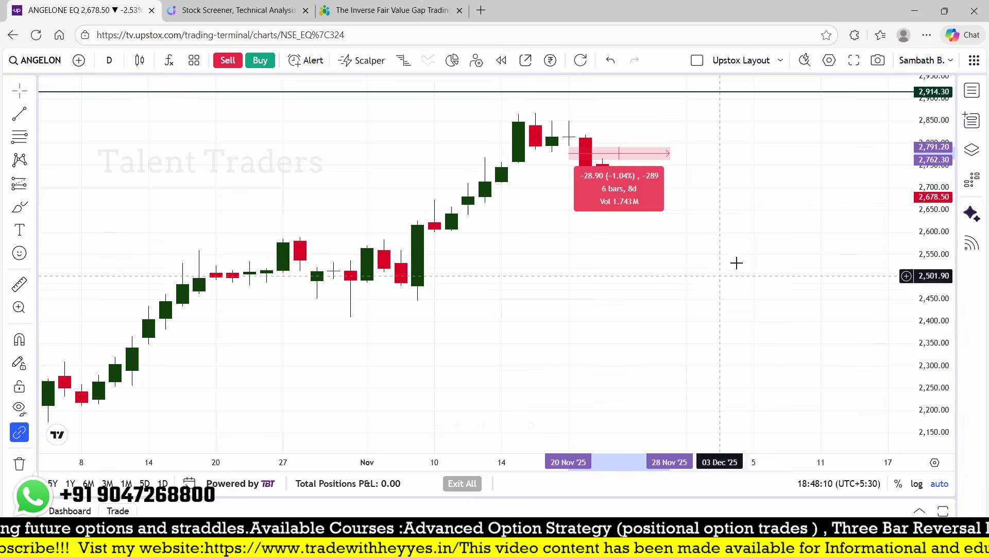
left_click(708, 268)
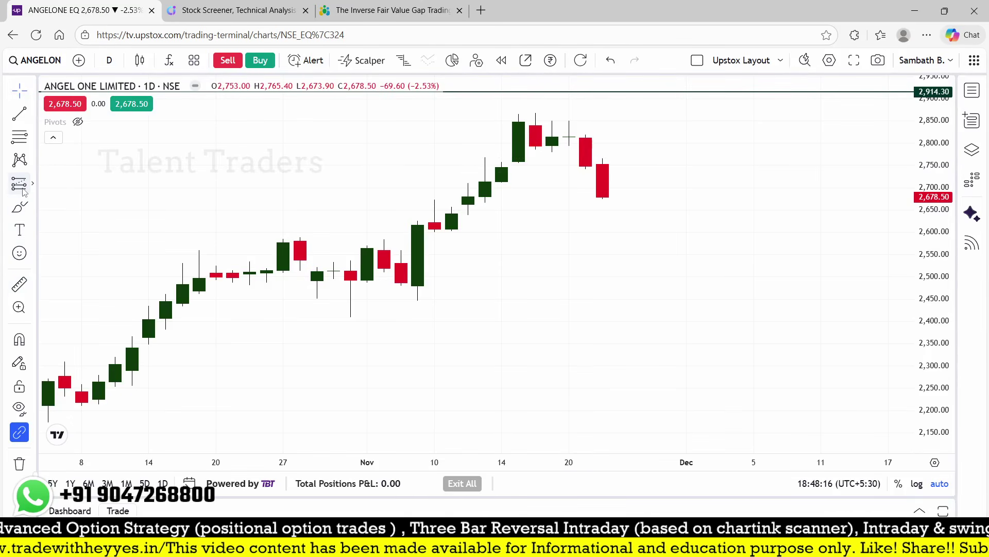
left_click(19, 284)
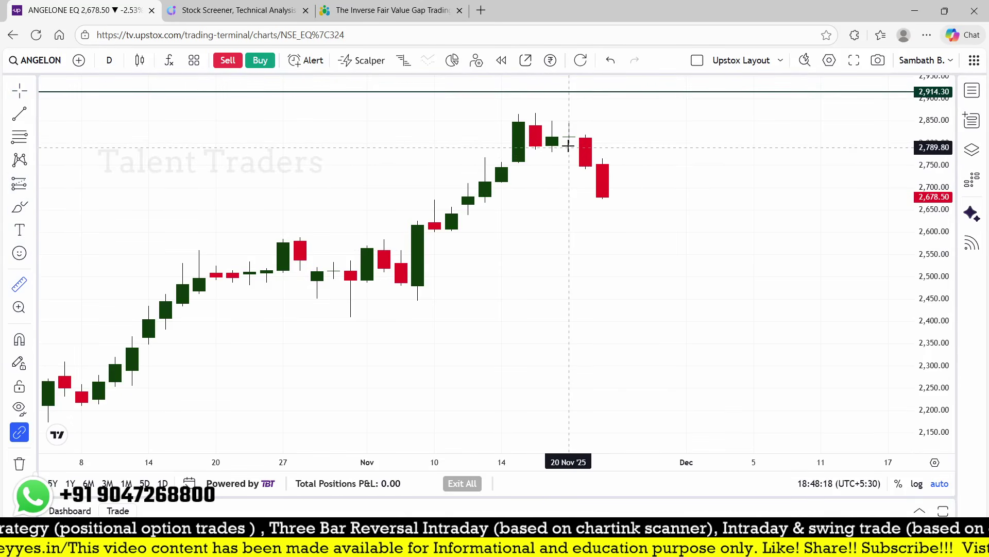
left_click(569, 146)
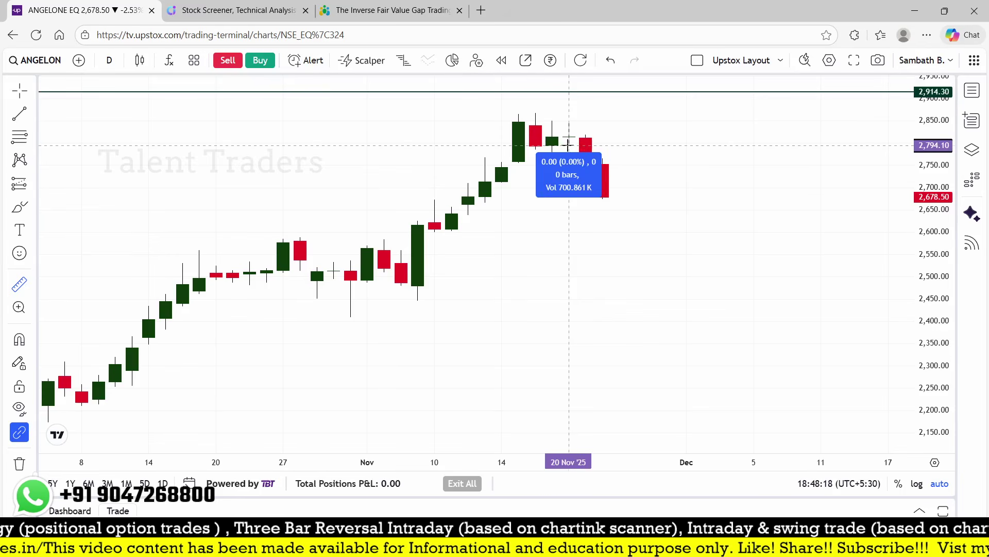
left_click(703, 158)
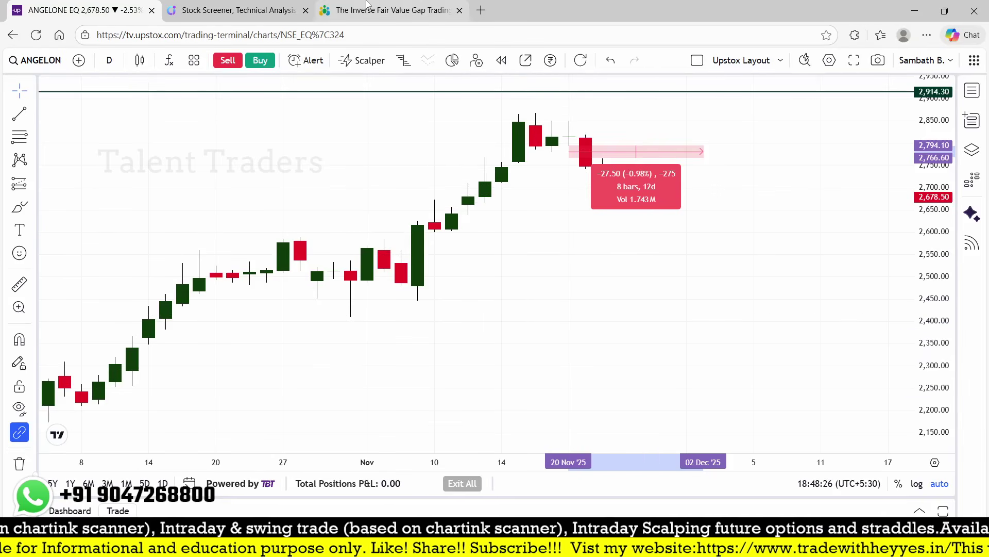
Step: Compare the article's bearish gap diagram and the Chartink scan results with the measured gap on the Angel One chart
left_click(417, 10)
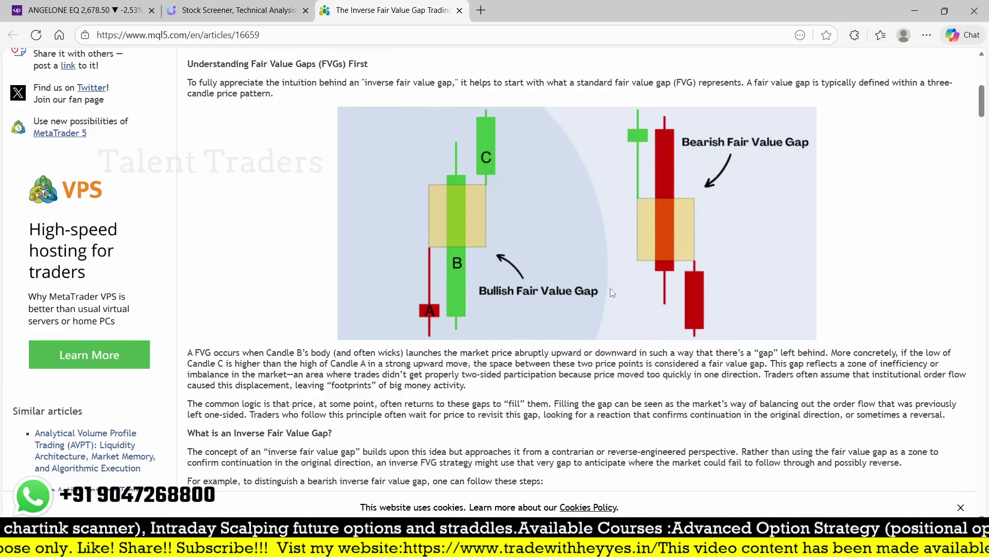
key("ctrl+shift+Tab")
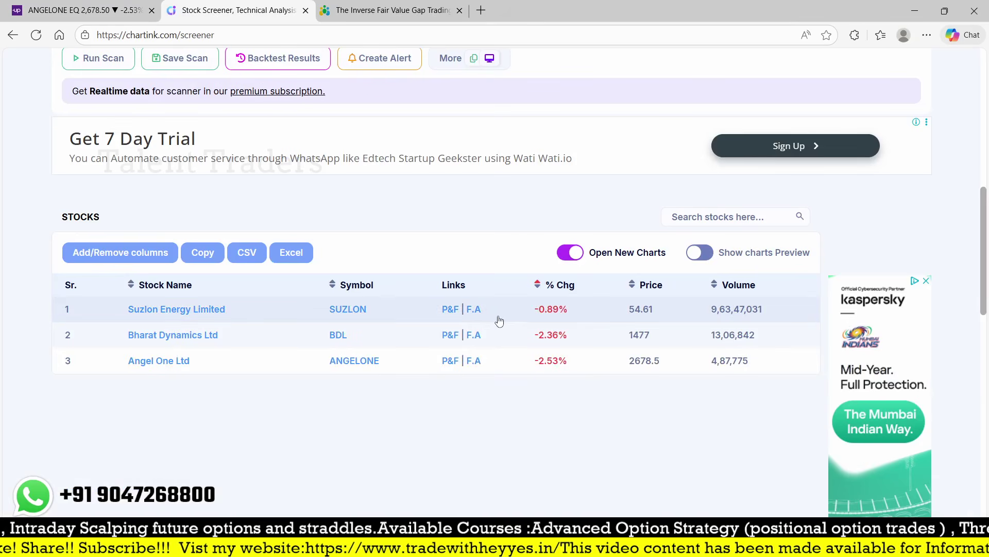
key("ctrl+shift+Tab")
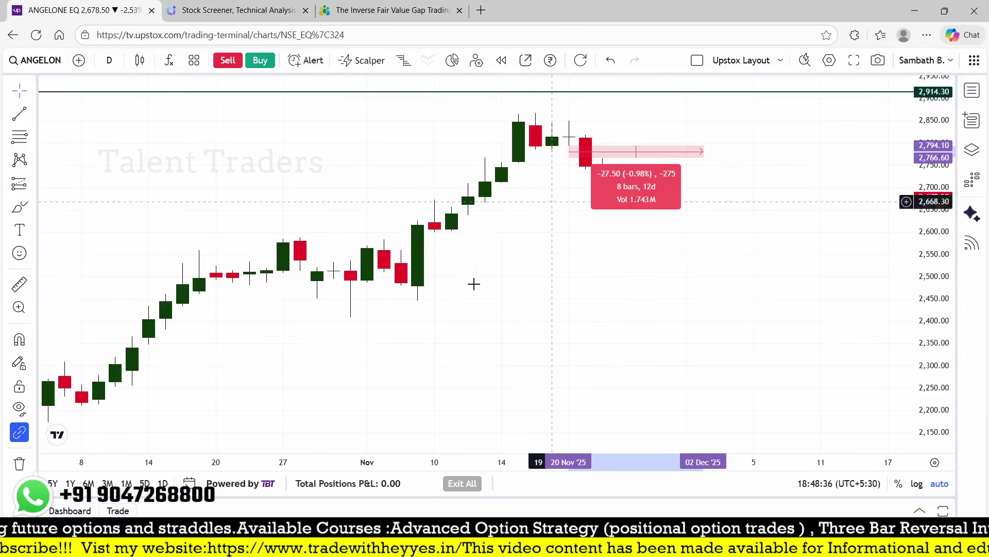
Step: Clear the Angel One measurement and load the NSE equity symbol BDL on the Upstox chart
left_click(531, 292)
type("BDL EQ")
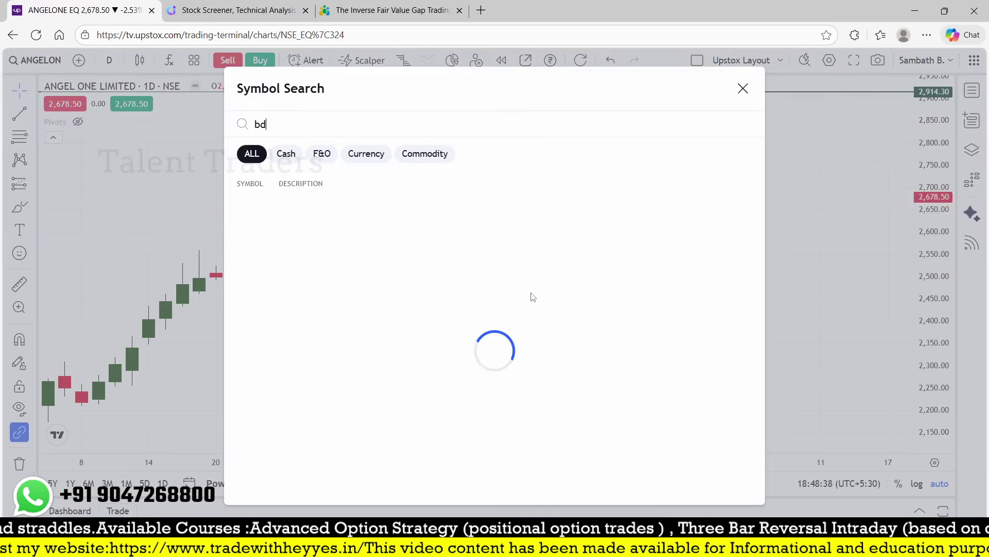
key("Return")
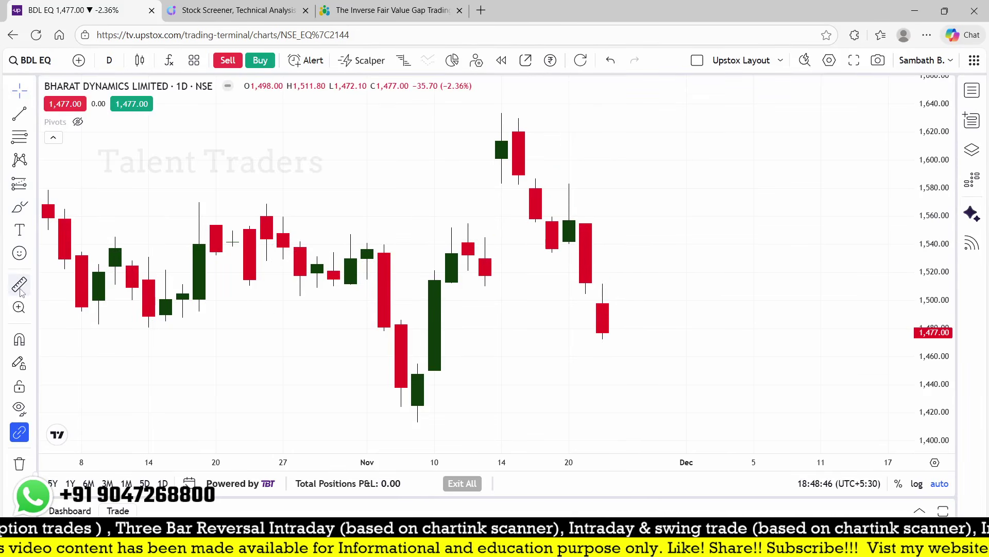
Step: Measure the BDL price gap below the 20 Nov candle's low, and remeasure from the 4 Nov candle's low to the third candle's high
left_click(572, 246)
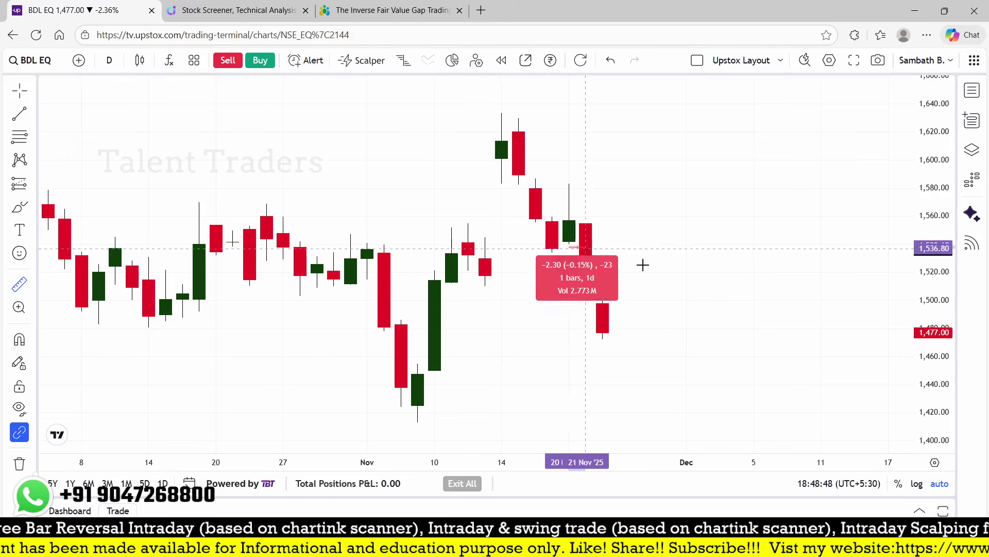
left_click(790, 283)
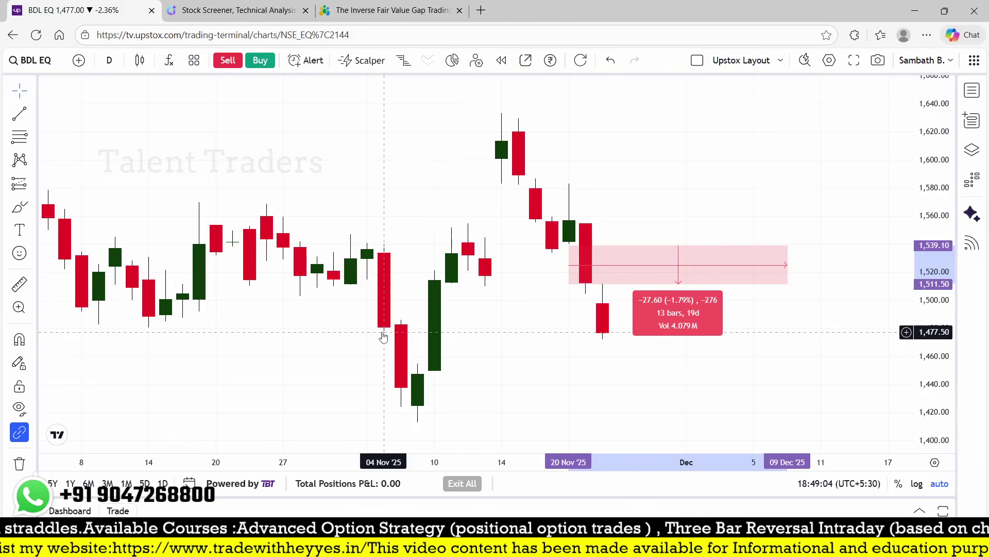
scroll(399, 336, "down", 1)
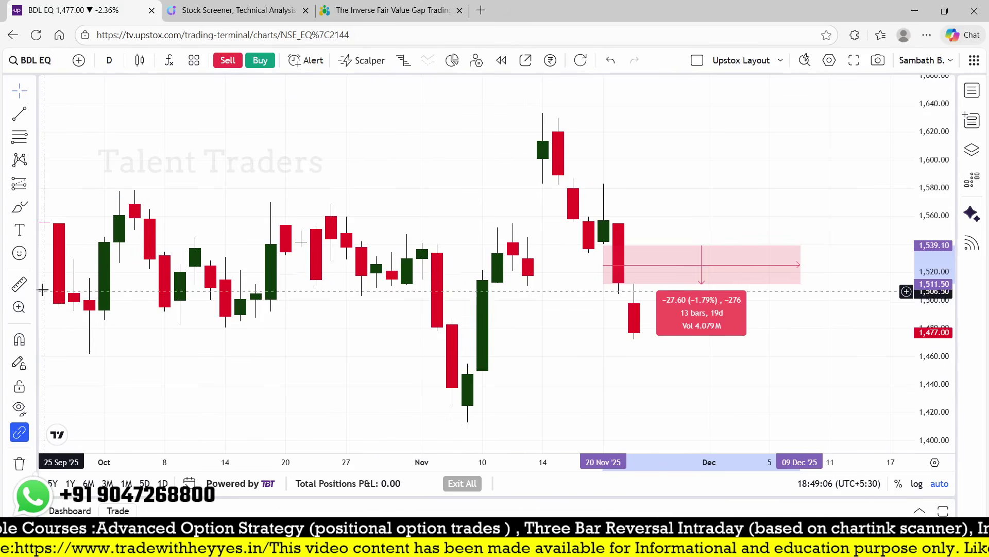
left_click(19, 284)
left_click(437, 332)
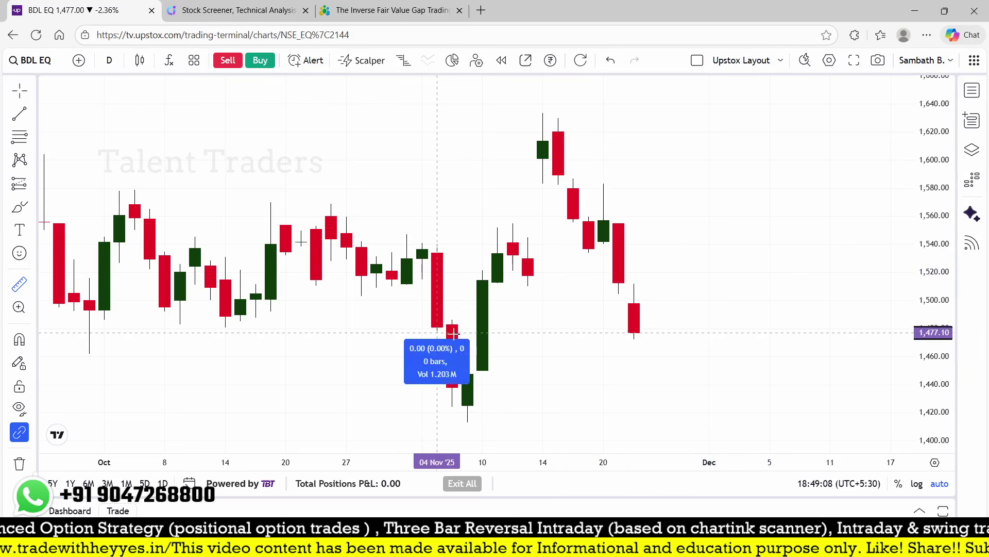
left_click(619, 361)
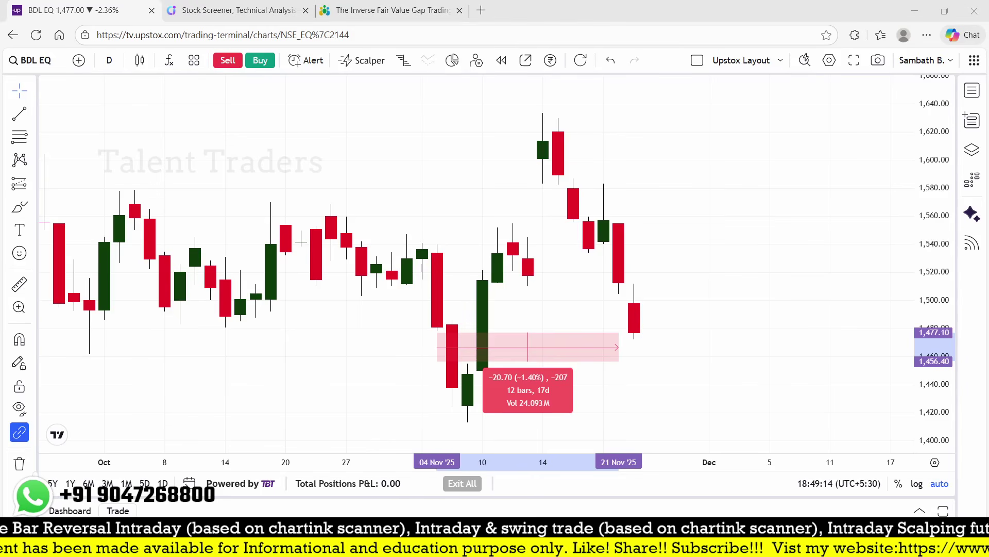
Step: Annotate the three latest BDL candles as G, R and R, draw lines at both gap edges, and write 1% beside them
left_click_drag(603, 203, 655, 177)
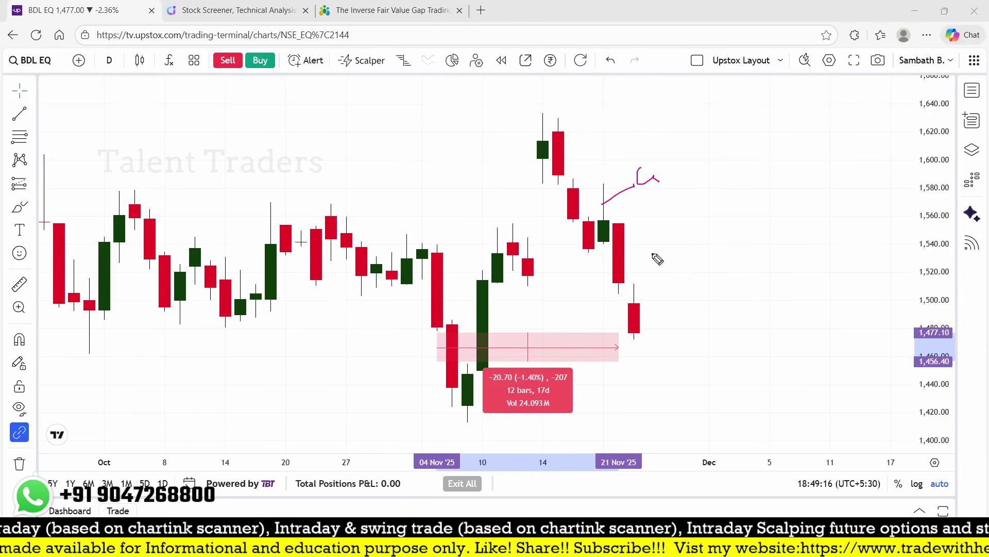
left_click_drag(638, 249, 683, 222)
mouse_move(660, 317)
left_mouse_down()
mouse_move(691, 290)
mouse_move(714, 291)
left_mouse_up()
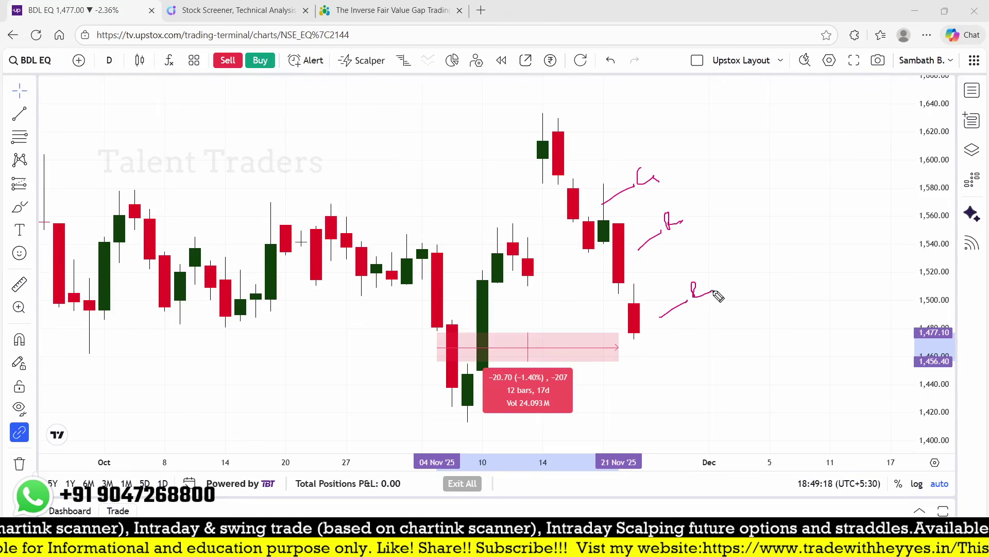
left_click_drag(597, 246, 699, 245)
left_click_drag(621, 287, 694, 277)
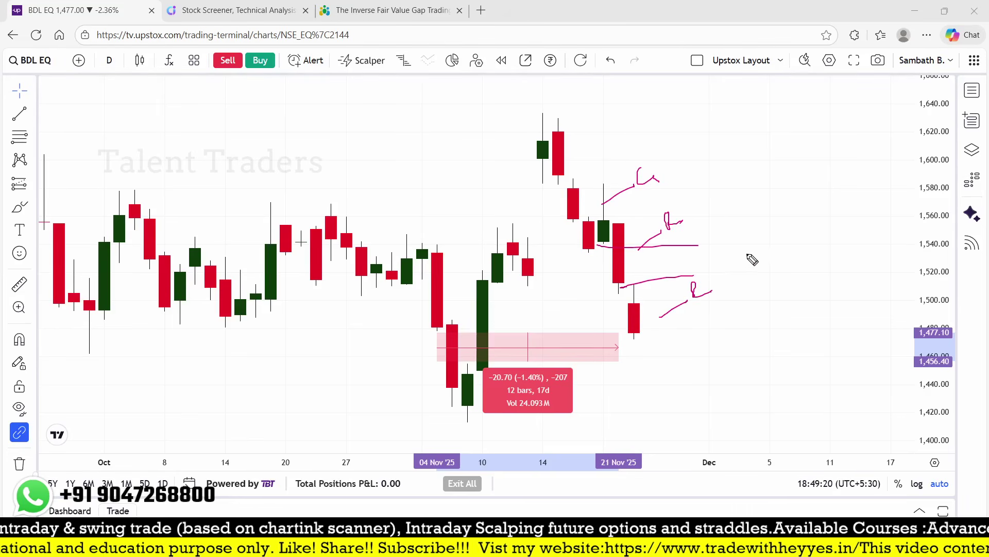
mouse_move(725, 248)
left_mouse_down()
mouse_move(732, 259)
mouse_move(748, 251)
left_mouse_up()
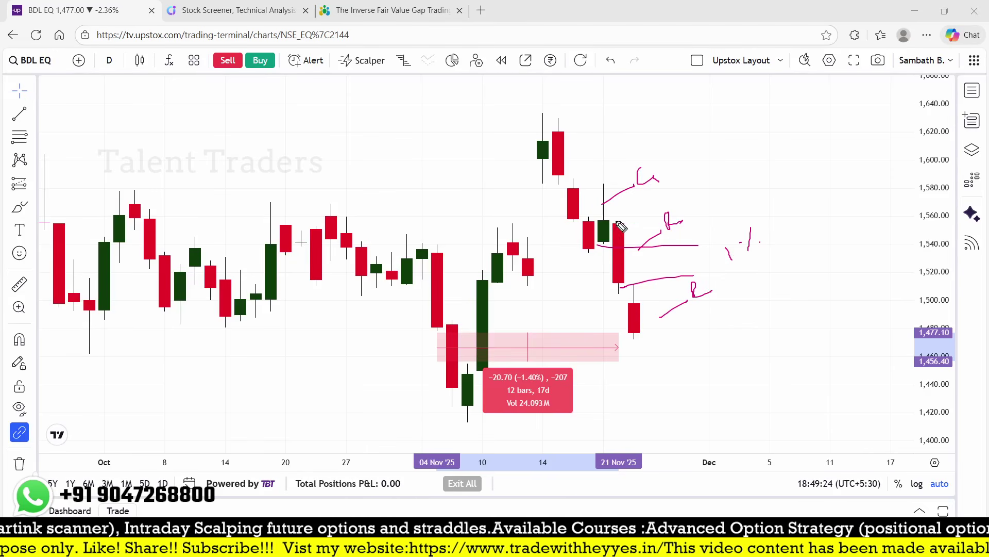
Step: Mark the second candle's top and the highs and lows of the three latest BDL candles with freehand strokes
left_click_drag(622, 218, 619, 216)
left_click_drag(591, 184, 618, 182)
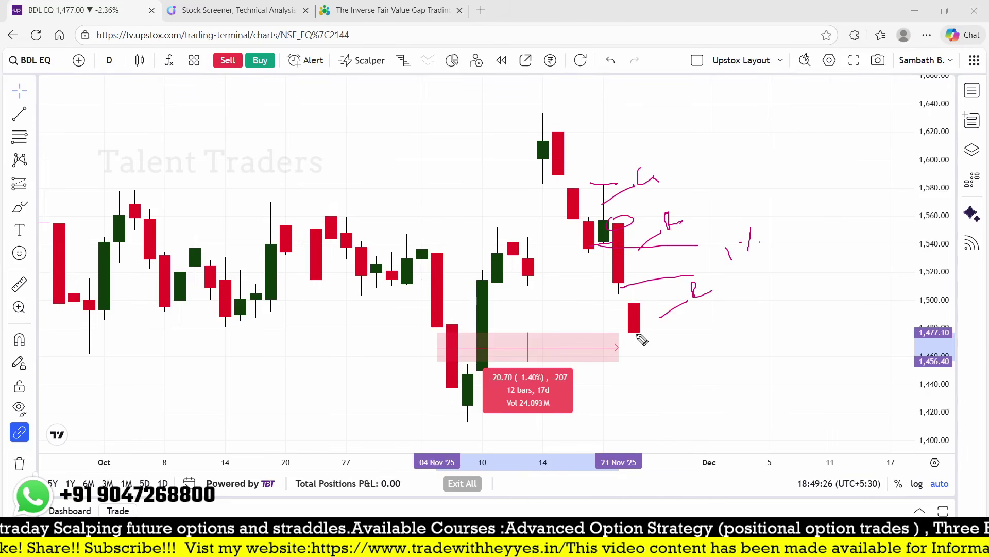
left_click_drag(615, 298, 663, 285)
left_click_drag(623, 343, 670, 339)
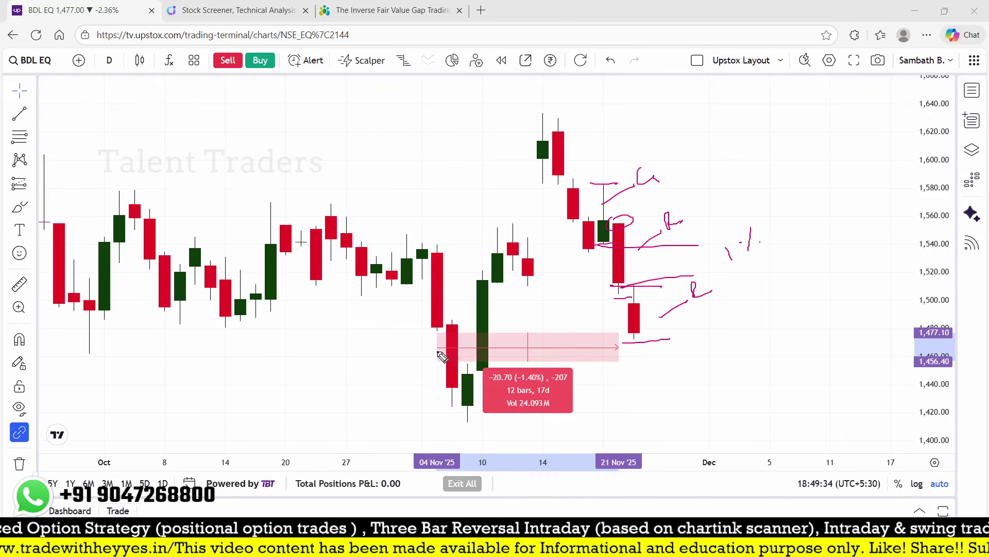
Step: Label the early November candles R, R and G, circle them, tick the latest three candle labels, and erase all annotations
mouse_move(394, 316)
left_mouse_down()
mouse_move(397, 335)
mouse_move(410, 329)
left_mouse_up()
mouse_move(399, 366)
left_mouse_down()
mouse_move(404, 379)
mouse_move(412, 372)
left_mouse_up()
left_click_drag(419, 420, 435, 422)
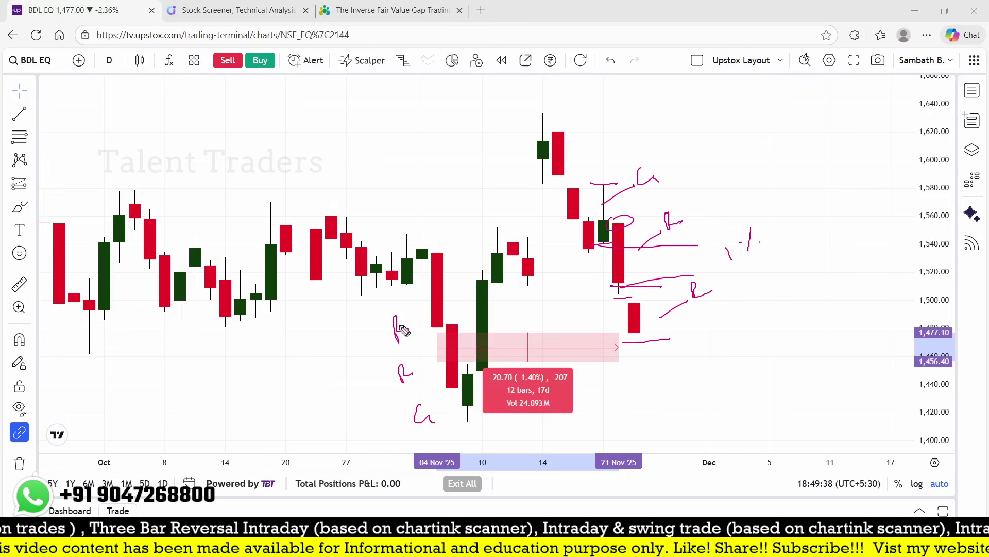
left_click_drag(397, 317, 391, 415)
left_click_drag(661, 169, 679, 155)
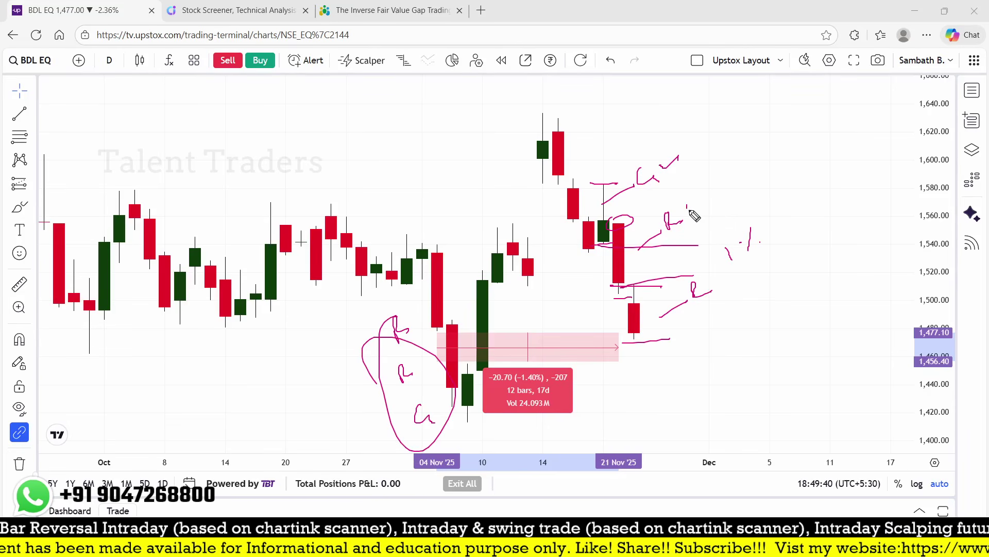
left_click_drag(688, 212, 700, 197)
left_click_drag(709, 281, 716, 289)
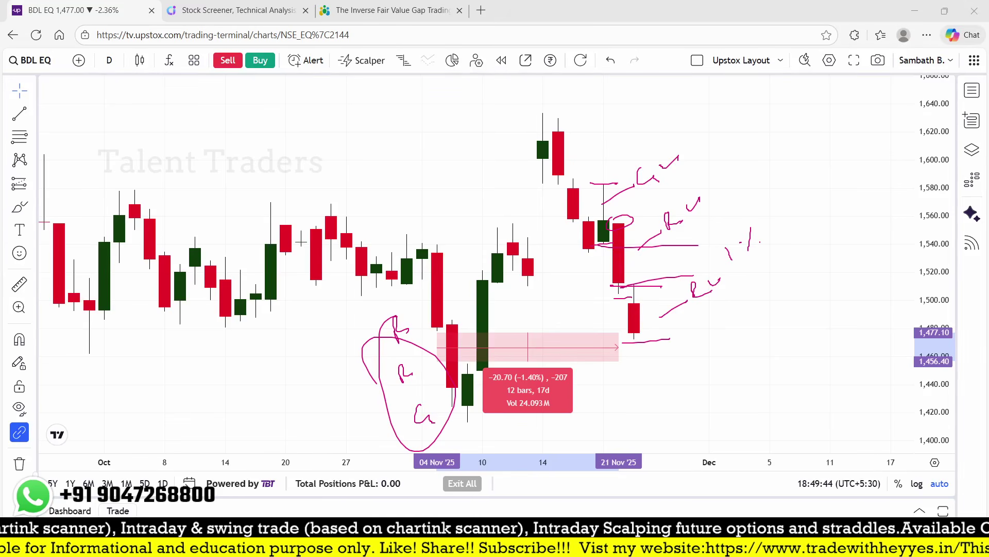
key("e")
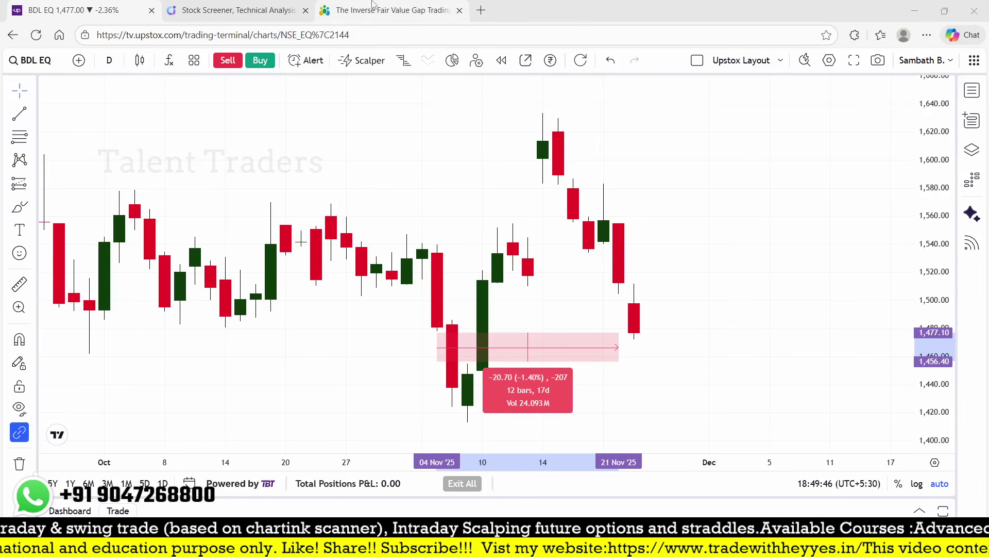
Step: Switch to the Chartink screener, set the gap-size multiplier to 0.02, and run the scan
left_click(236, 10)
scroll(355, 251, "up", 5)
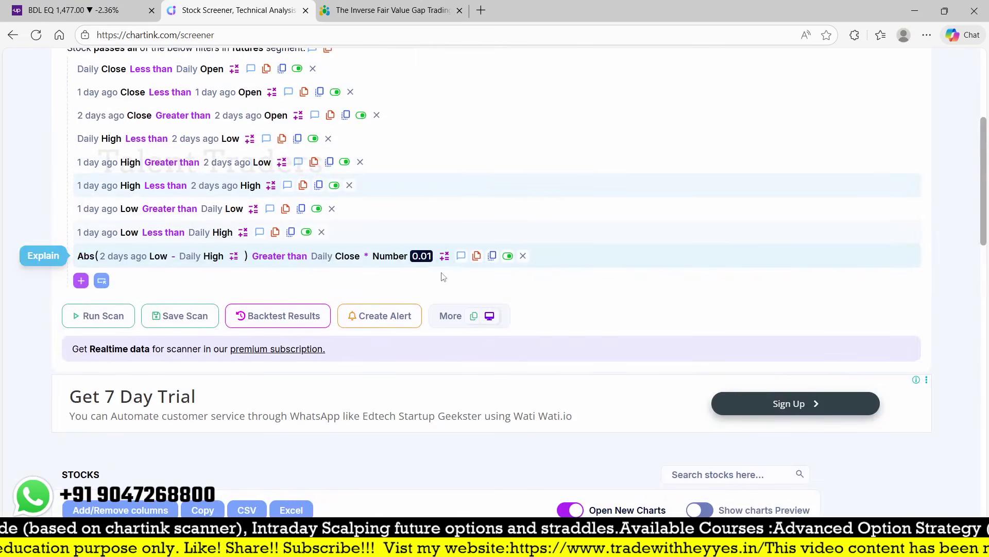
left_click(431, 257)
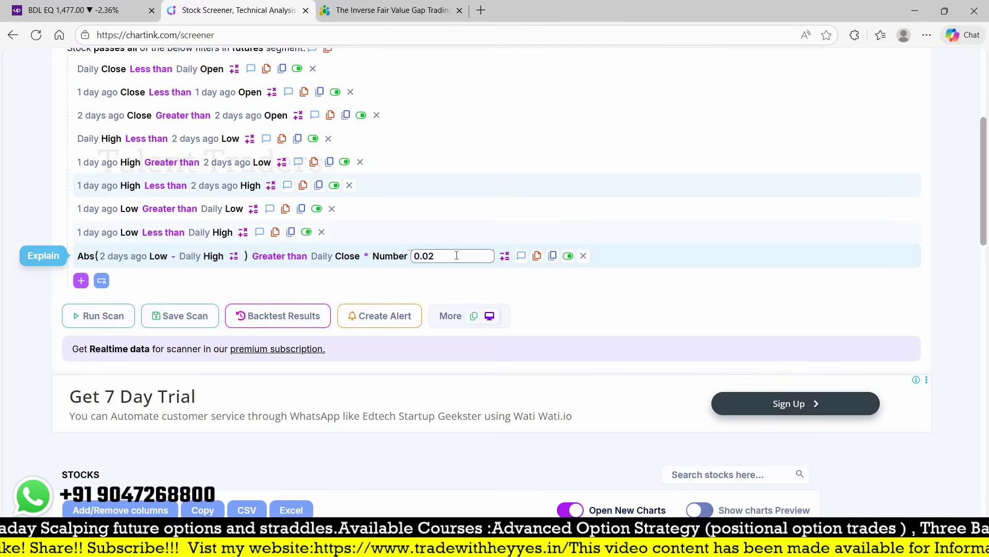
left_click(89, 320)
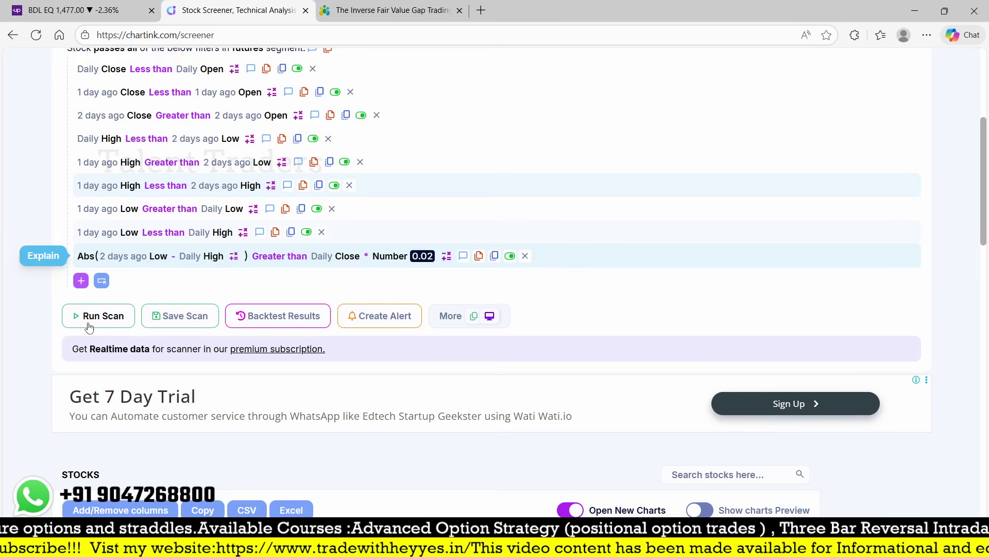
scroll(261, 336, "down", 6)
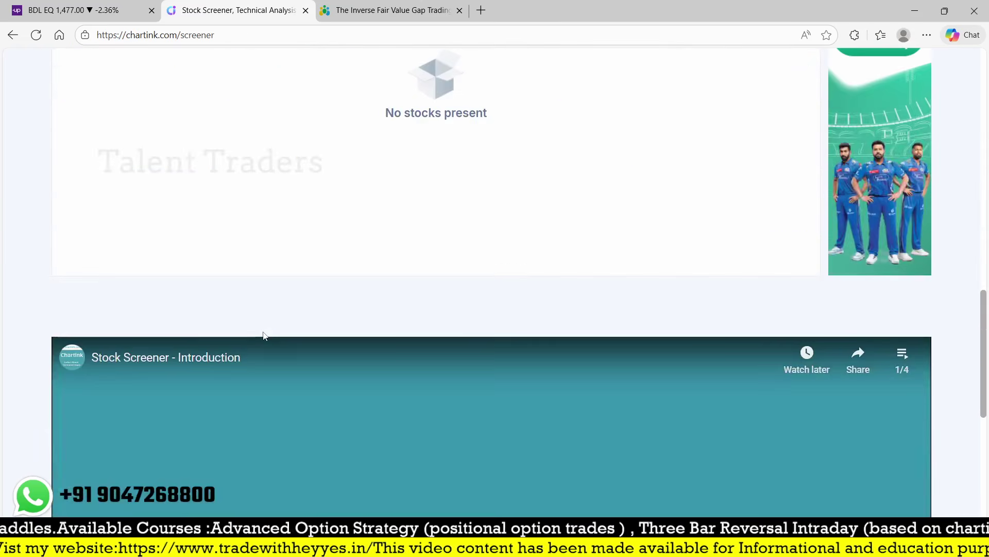
Step: Set the gap-size multiplier in the Abs filter to 0.005 and run the scan
scroll(262, 335, "up", 10)
left_click(420, 257)
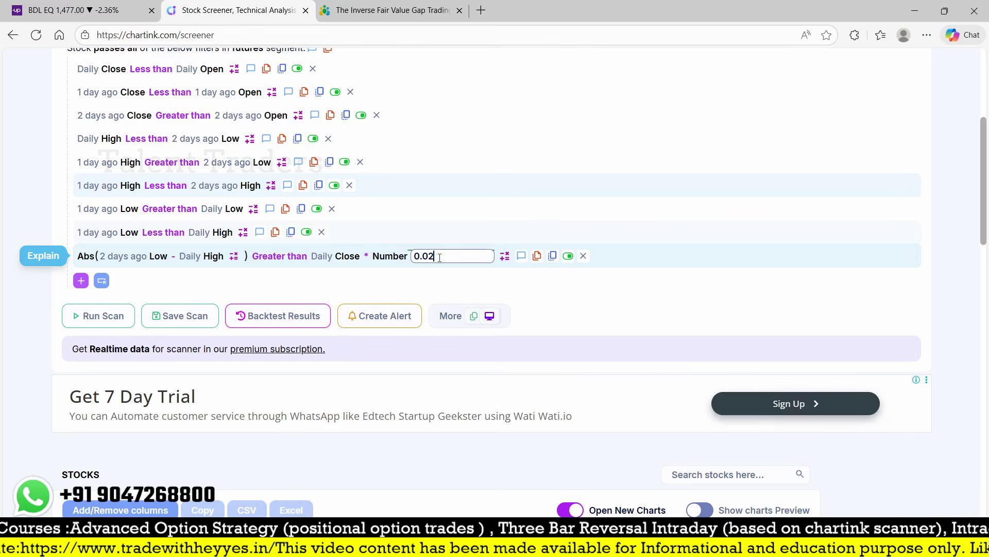
type("05")
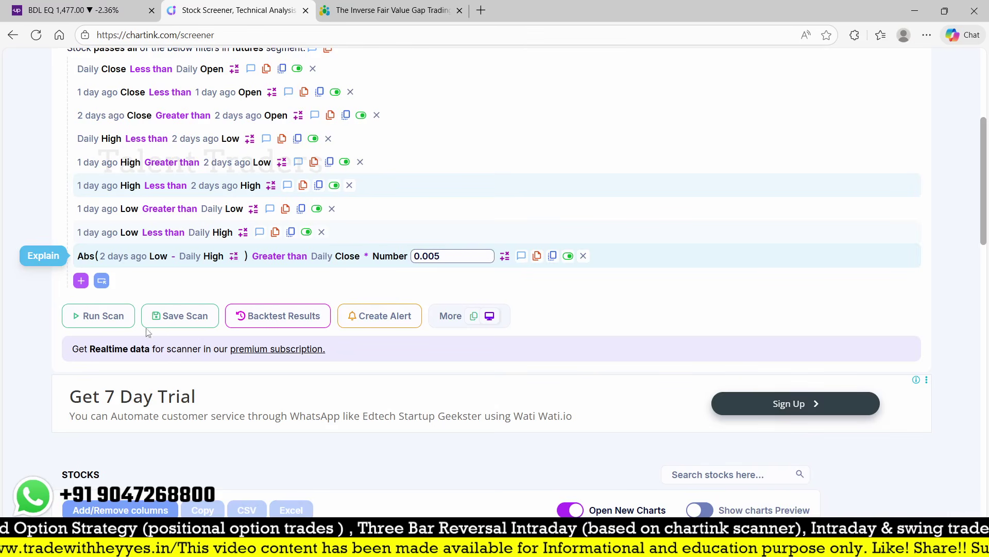
left_click(106, 316)
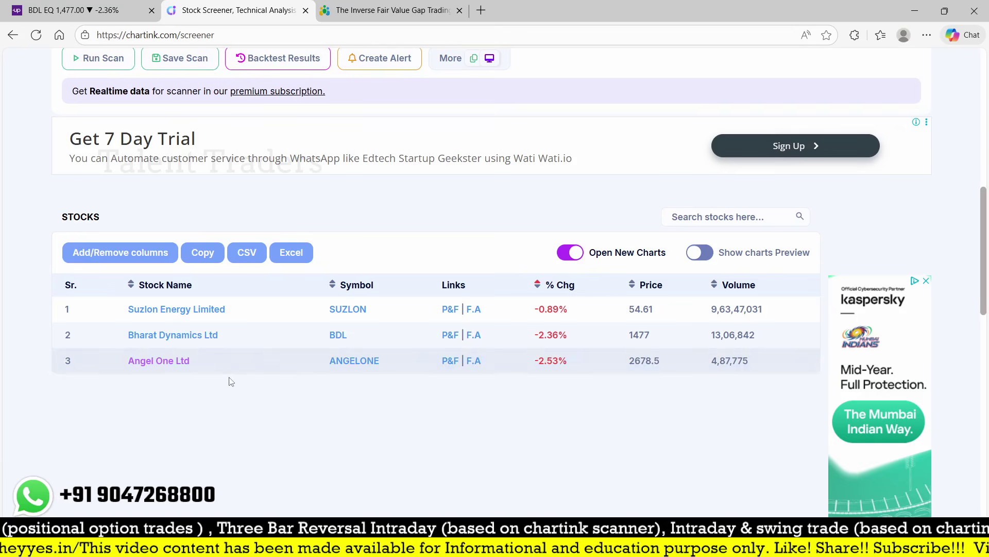
Step: Lower the gap-size multiplier in the Abs filter to 0.0005 and rerun the scan
scroll(230, 382, "up", 10)
scroll(422, 392, "down", 3)
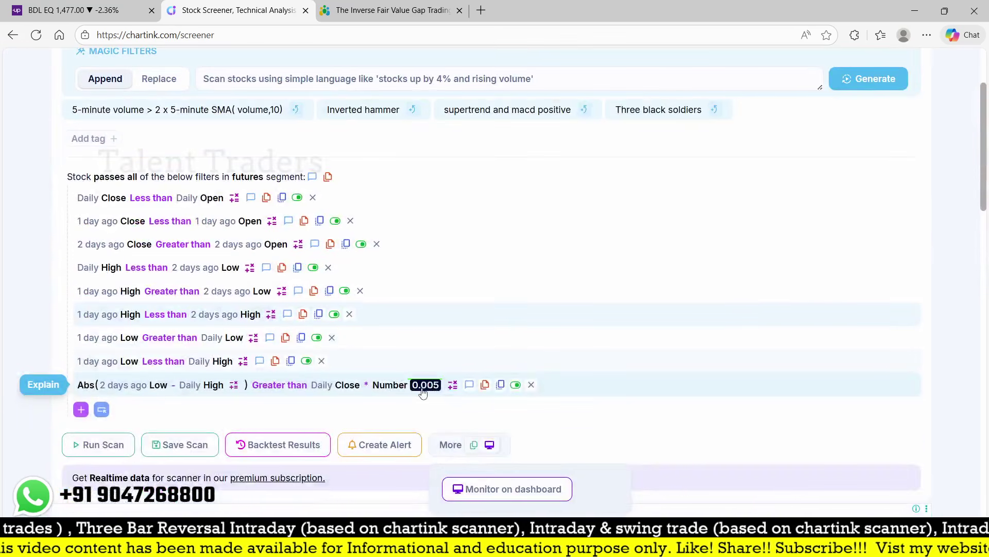
left_click(424, 387)
left_click(445, 382)
key("Left")
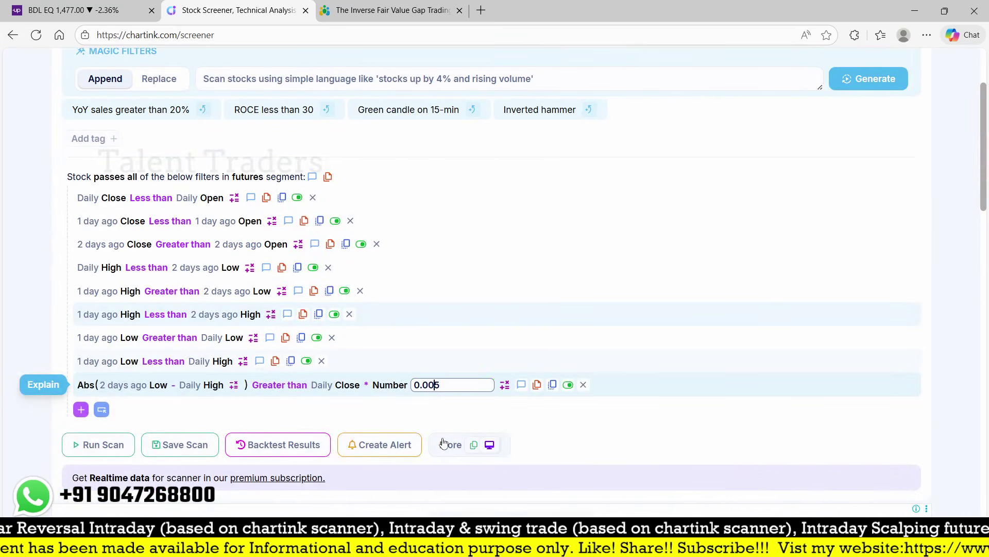
type("0")
scroll(516, 336, "down", 3)
left_click(98, 314)
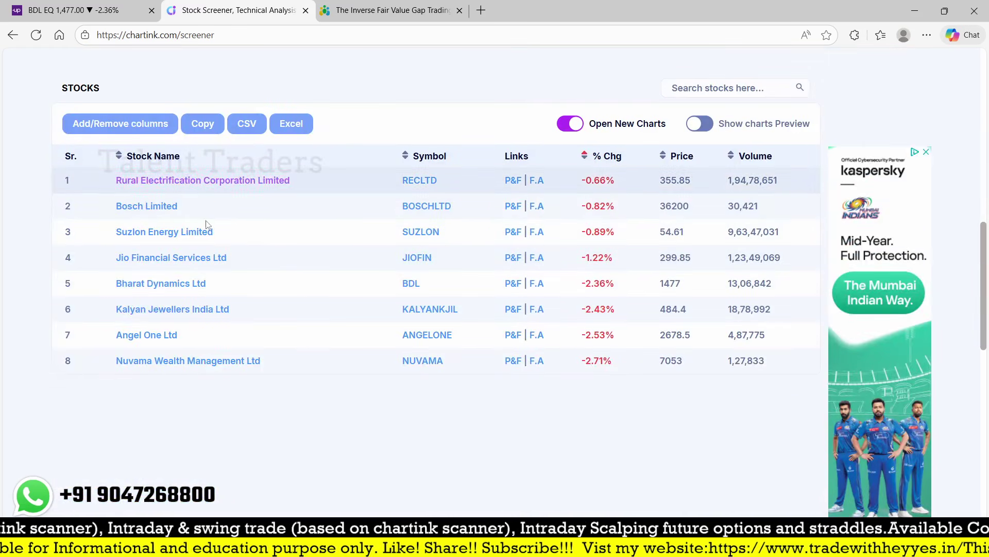
Step: Set the gap-size multiplier in the Abs filter to 0.01
scroll(218, 362, "up", 9)
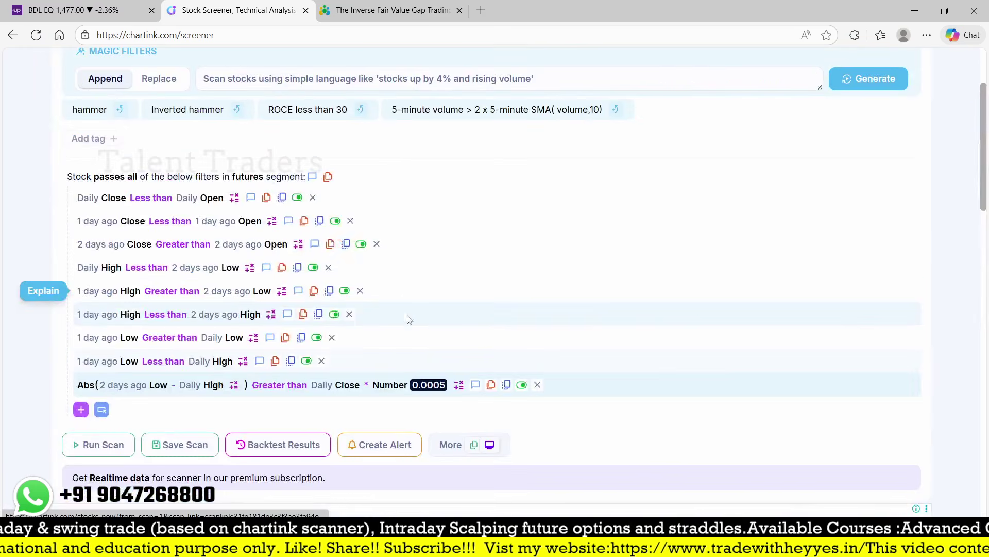
left_click(431, 386)
left_click_drag(427, 387, 461, 386)
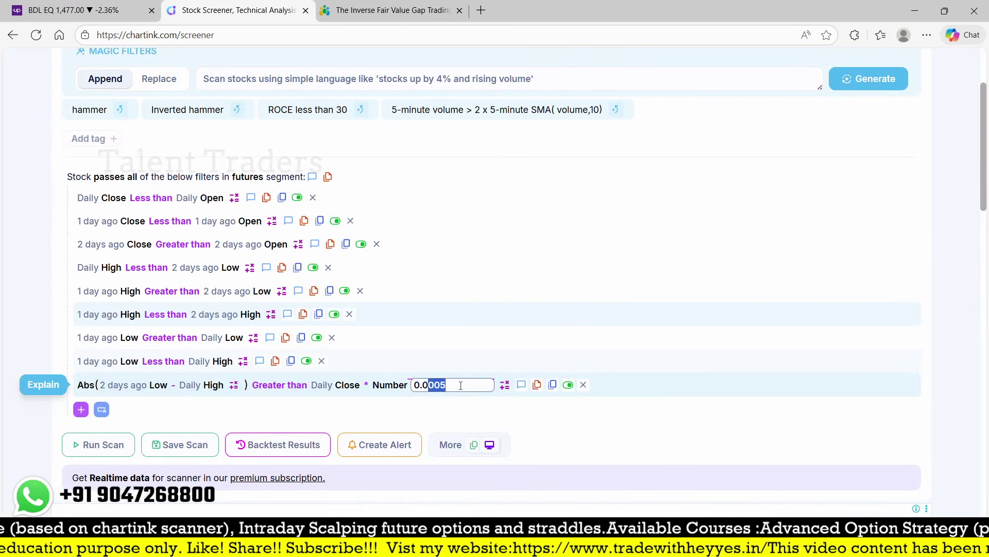
type("1")
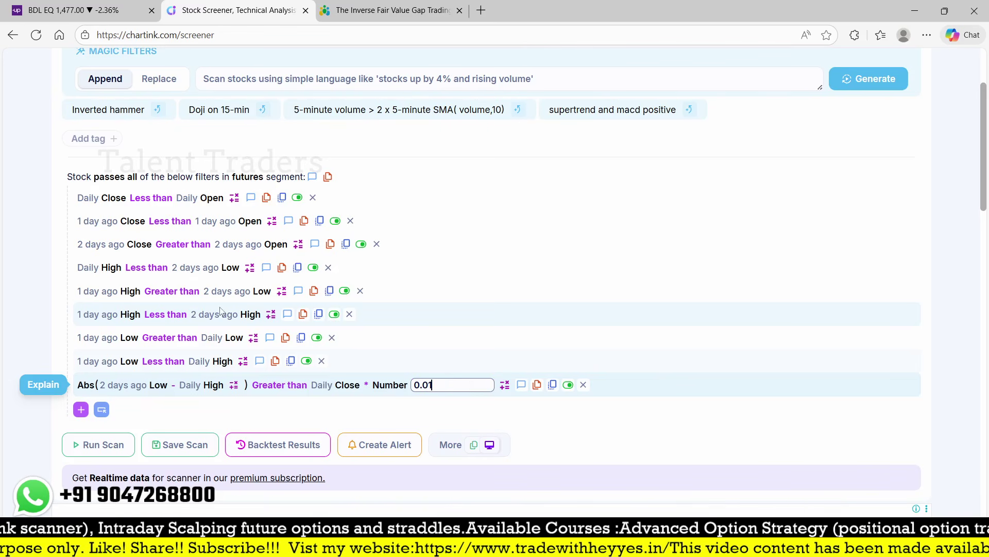
left_click(520, 308)
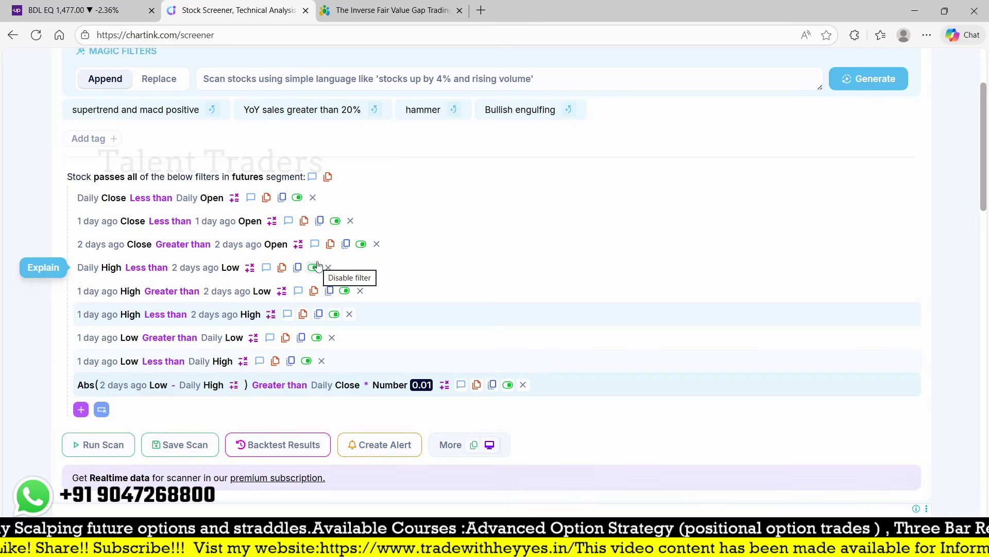
Step: Switch to the Upstox BDL chart and measure the price gap from the 30 Sep candle's high, extending to 17 Oct
left_click(77, 11)
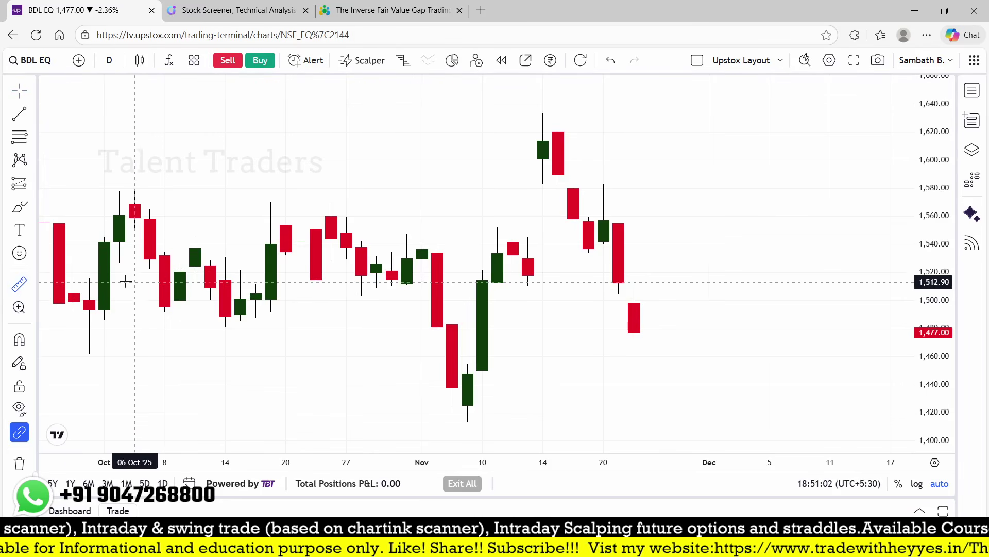
left_click(89, 277, "shift")
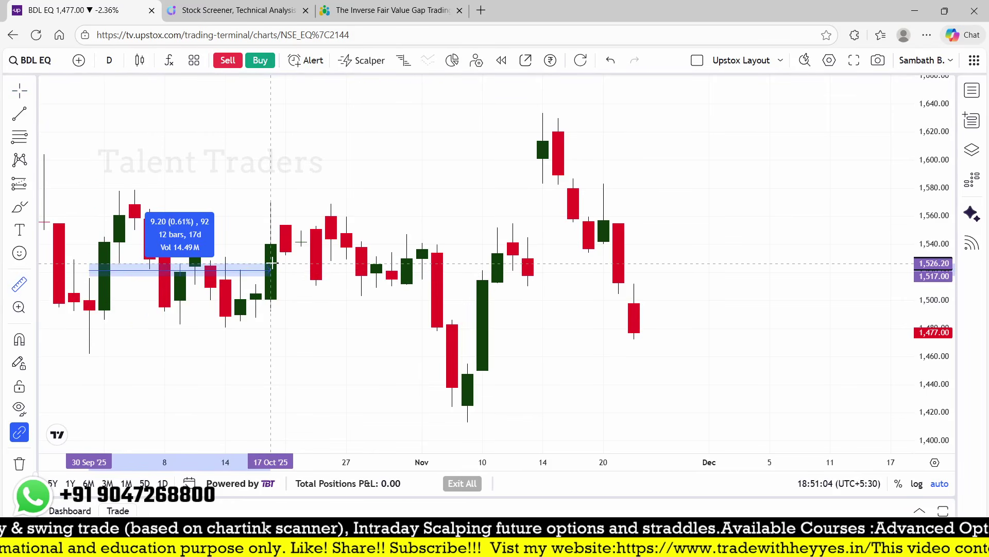
left_click(270, 265)
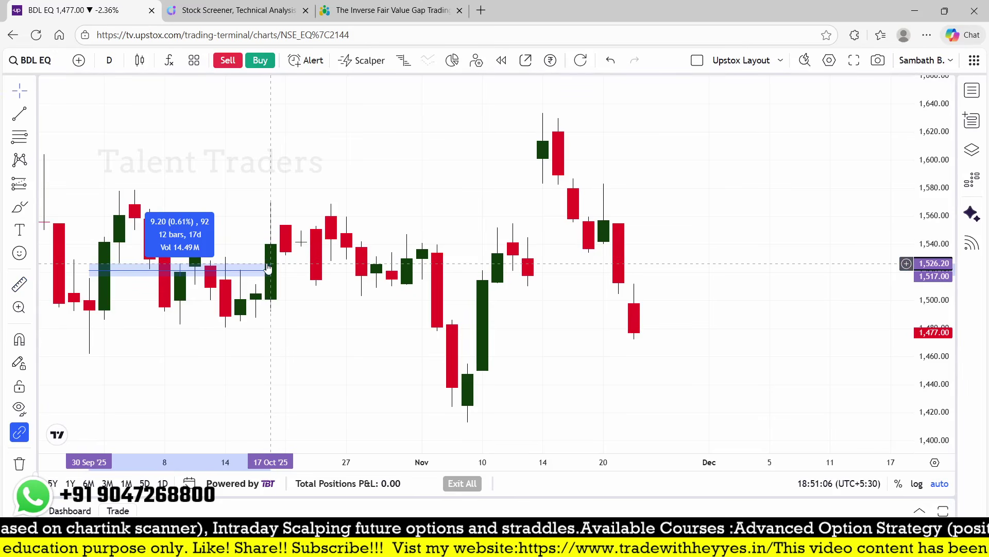
Step: Switch back to the Chartink screener and run the scan with the 0.01 gap-size multiplier
left_click(239, 7)
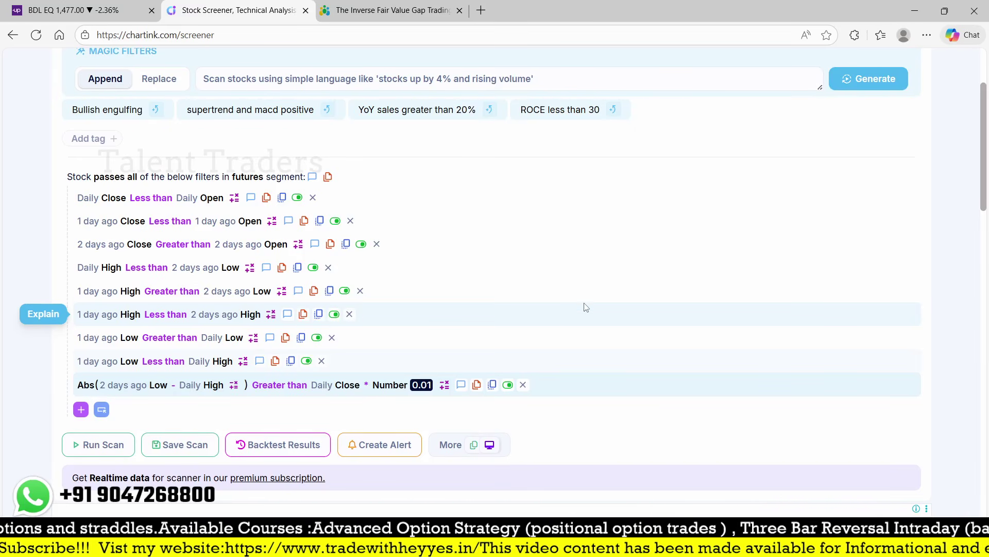
scroll(586, 307, "down", 3)
left_click(137, 315)
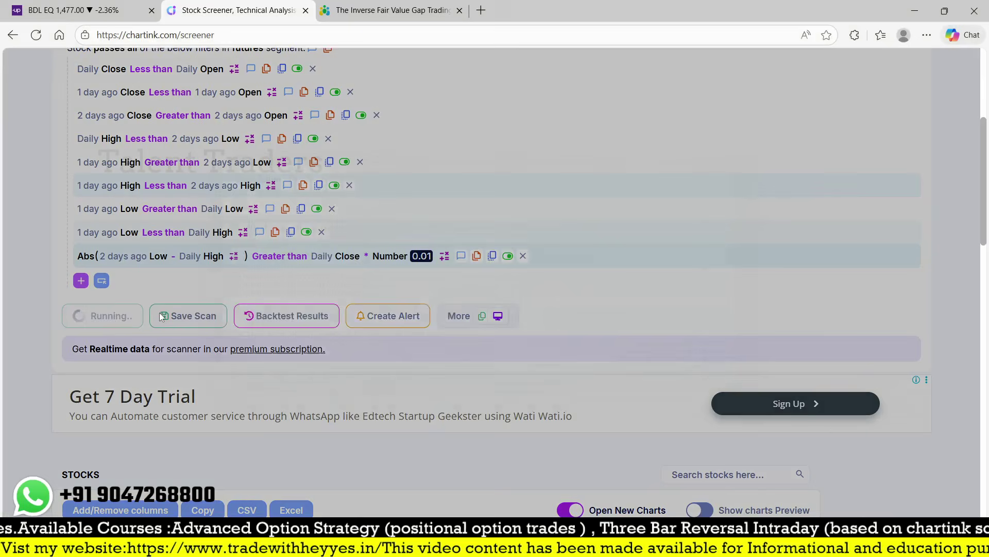
Step: Save the scan under the name "test" and return to the Upstox BDL chart
left_click(161, 315)
left_click(333, 239)
type("test")
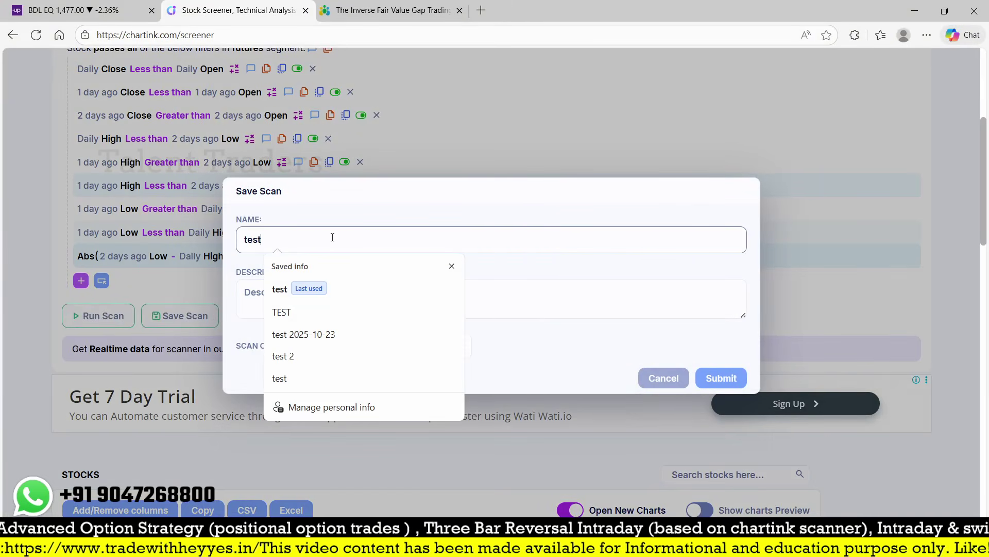
key("Tab")
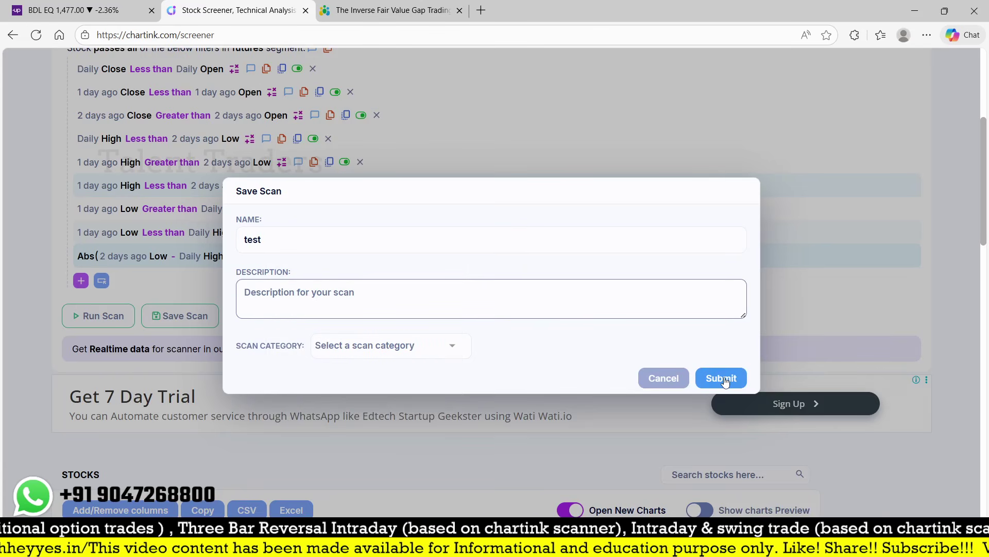
left_click(721, 378)
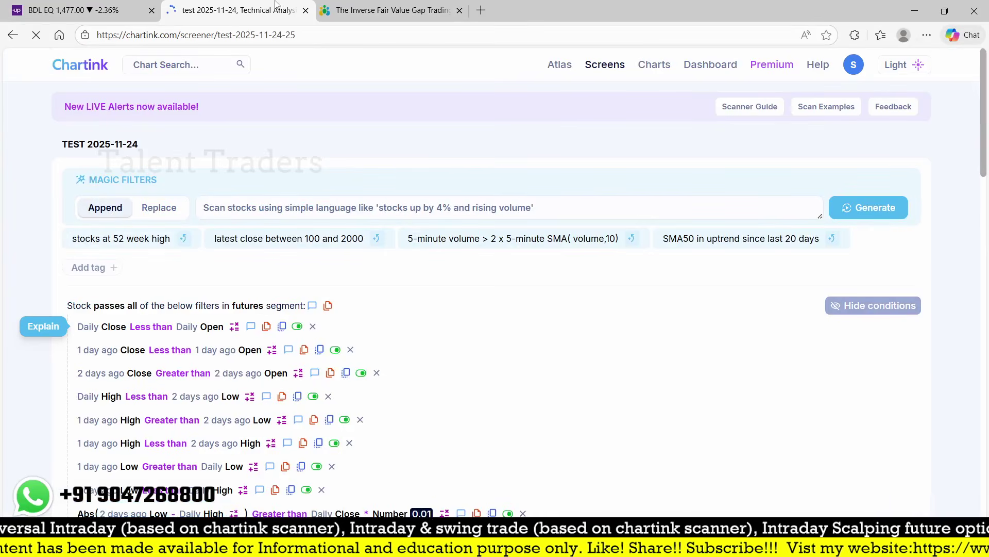
left_click(25, 8)
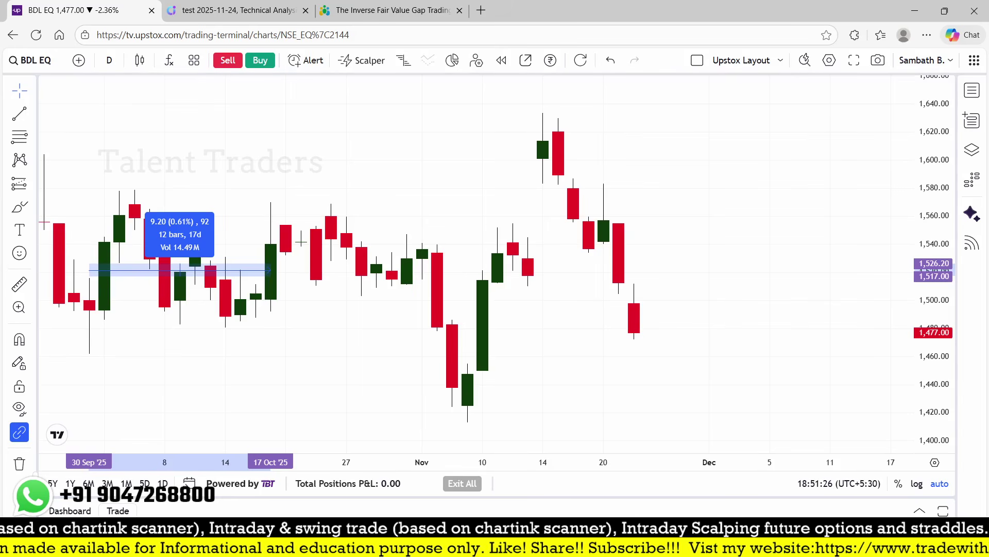